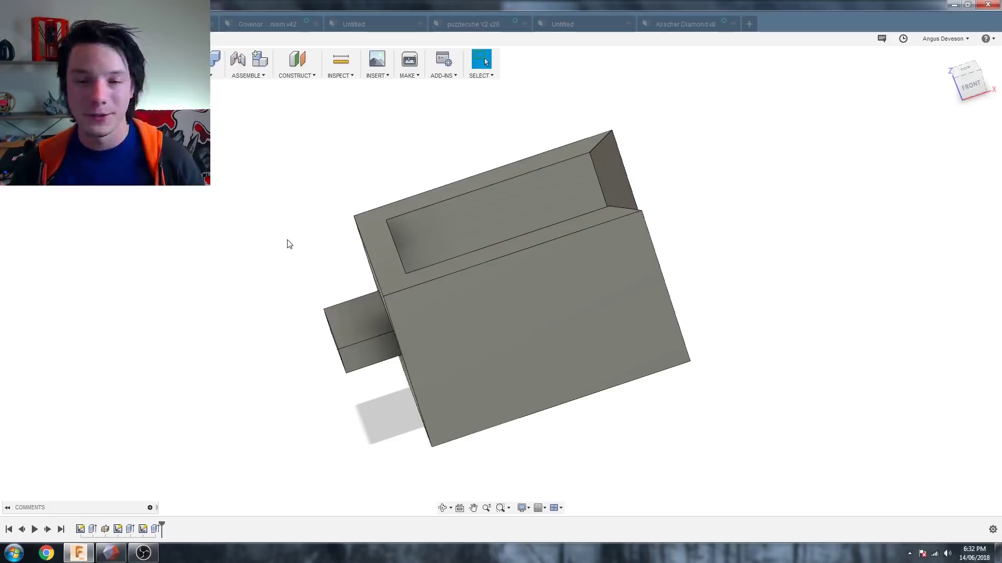
- Orbit around the box to inspect its top opening, open bottom and the tab's front face
middle_click_drag(288, 244, 477, 306, "shift")
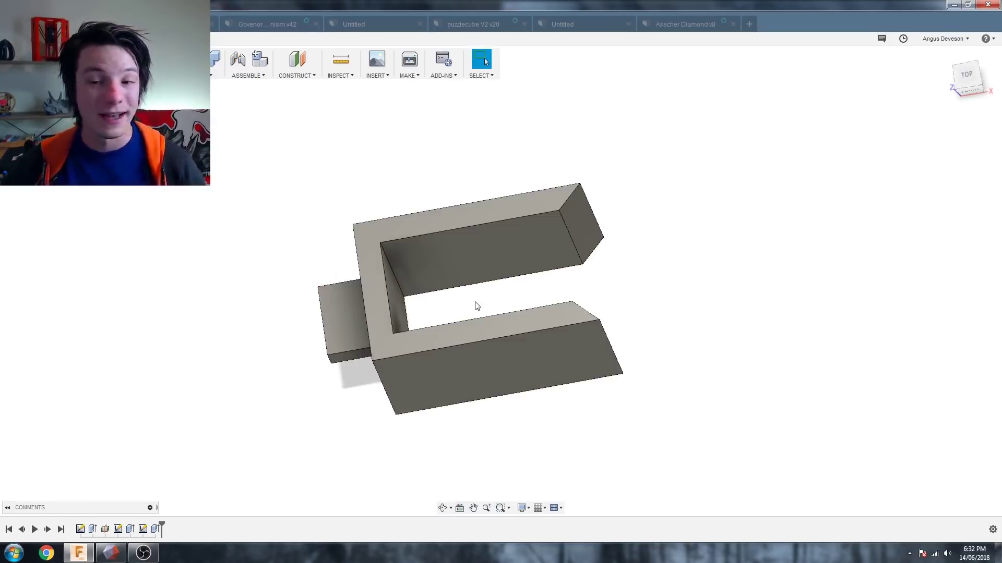
middle_click_drag(468, 311, 256, 309, "shift")
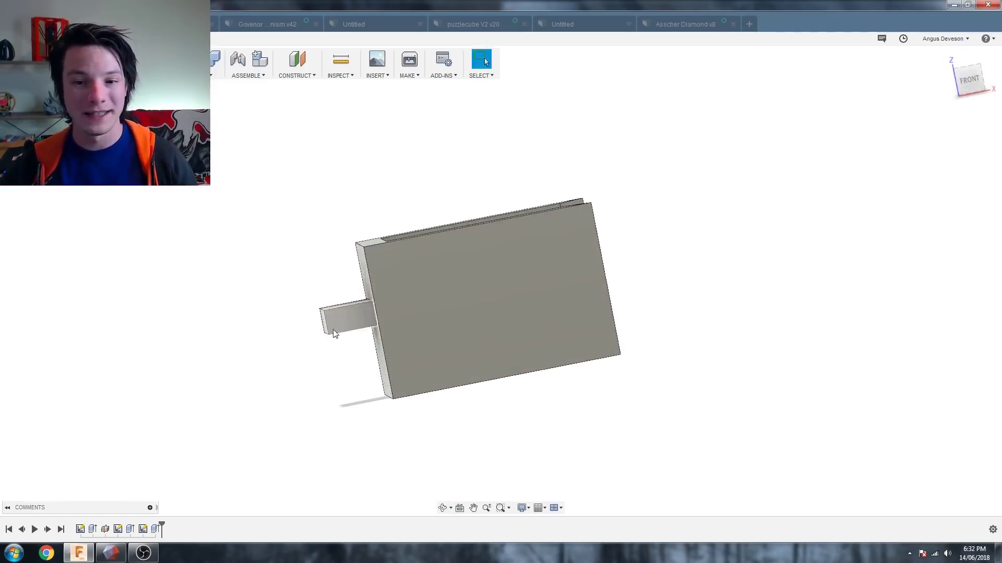
middle_click_drag(329, 329, 371, 375, "shift")
middle_click_drag(447, 379, 374, 391, "shift")
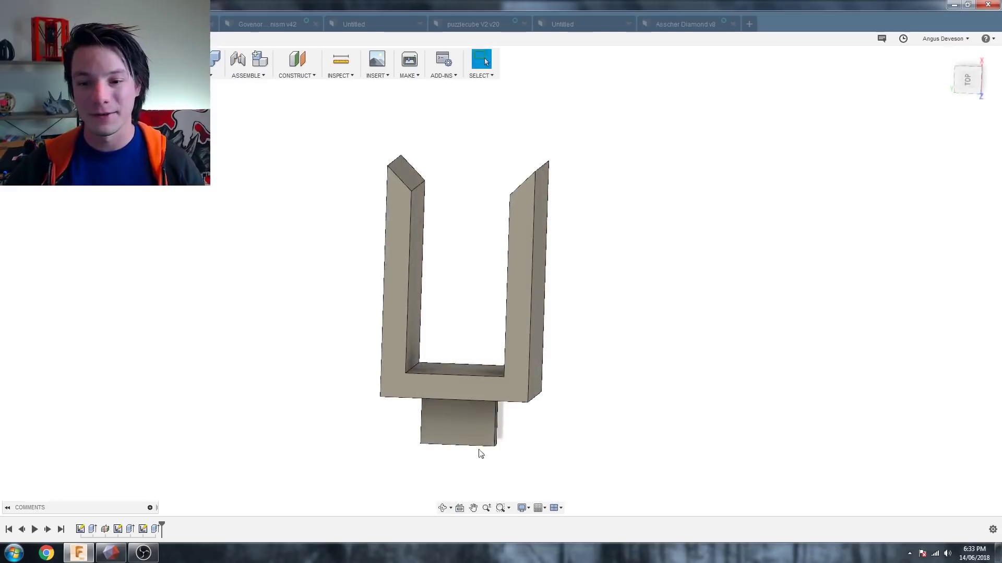
middle_click_drag(486, 455, 547, 228, "shift")
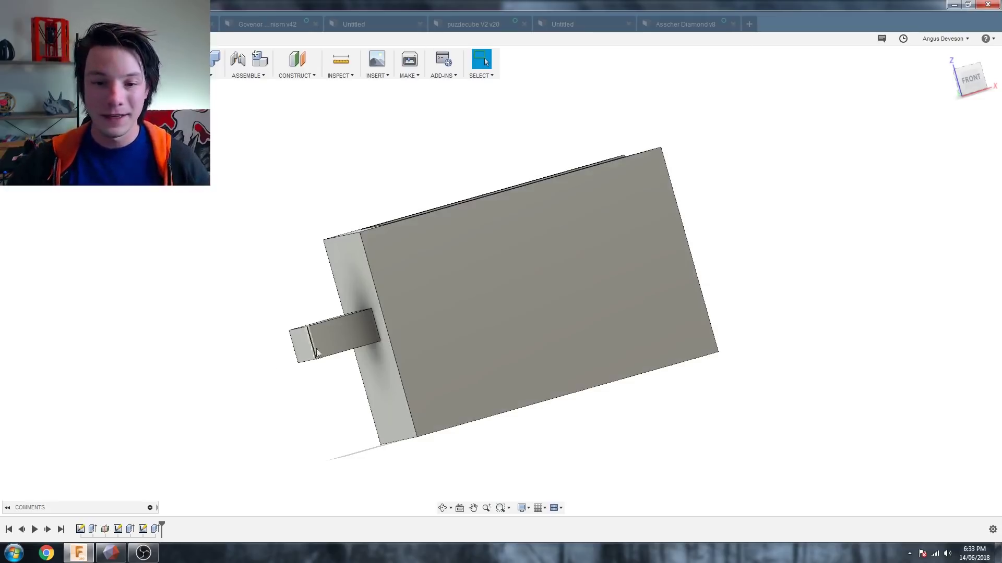
left_click(326, 343)
middle_click_drag(461, 305, 402, 334, "shift")
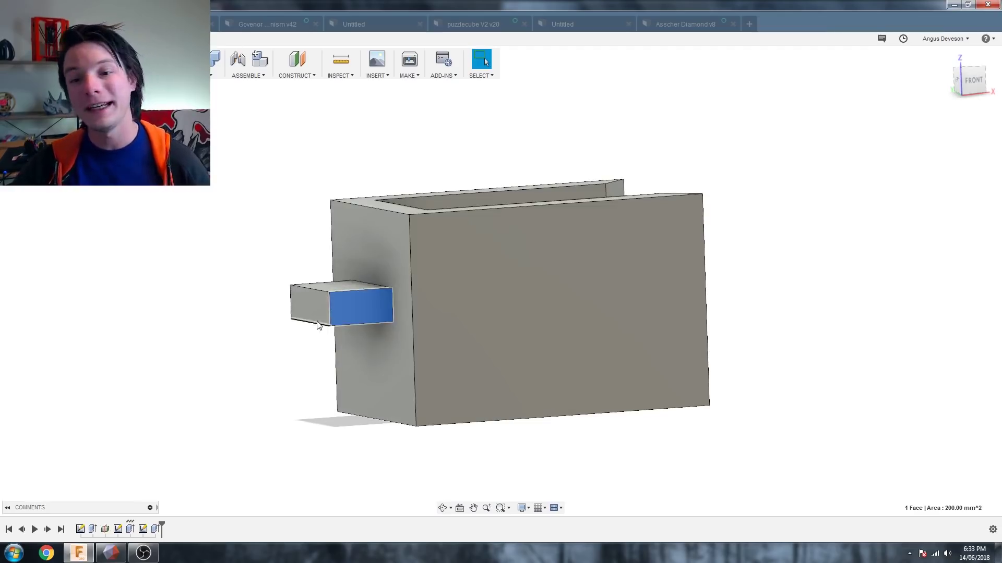
middle_click_drag(387, 325, 310, 274, "shift")
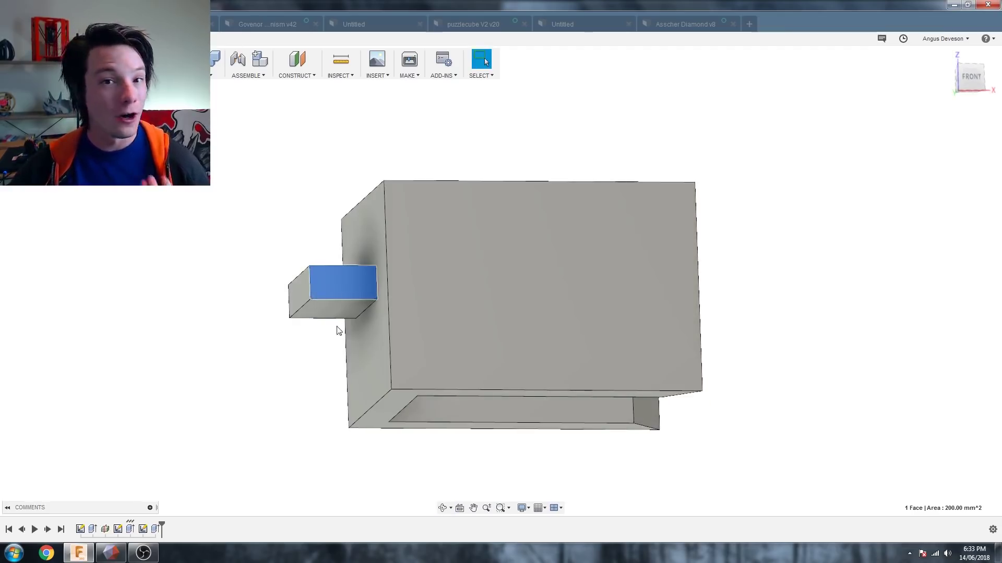
left_click(255, 189)
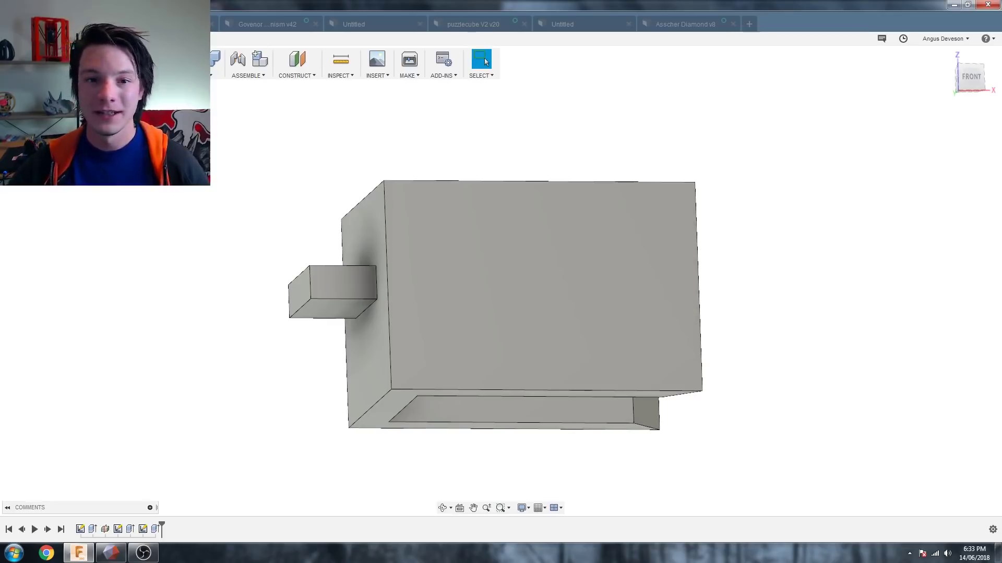
- Chamfer the tab's lower edge by 20 mm so its underside slopes into the wall
left_click(211, 77)
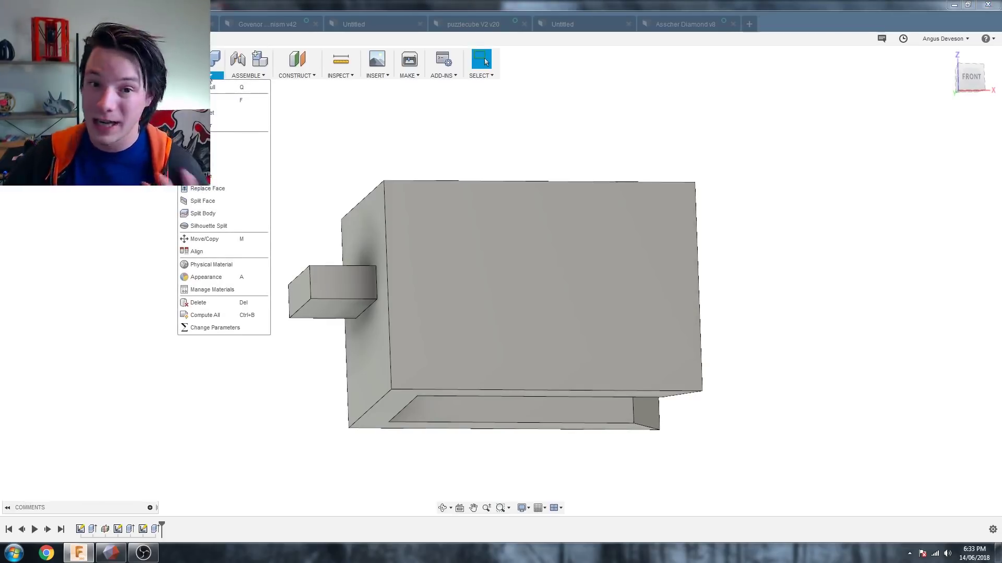
left_click(213, 113)
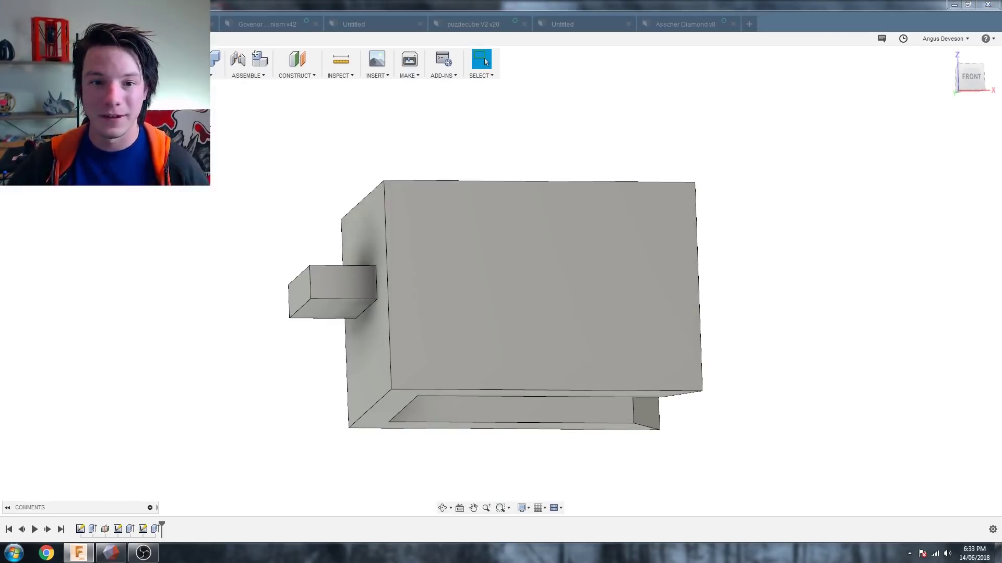
left_click(370, 310)
left_click_drag(358, 313, 329, 341)
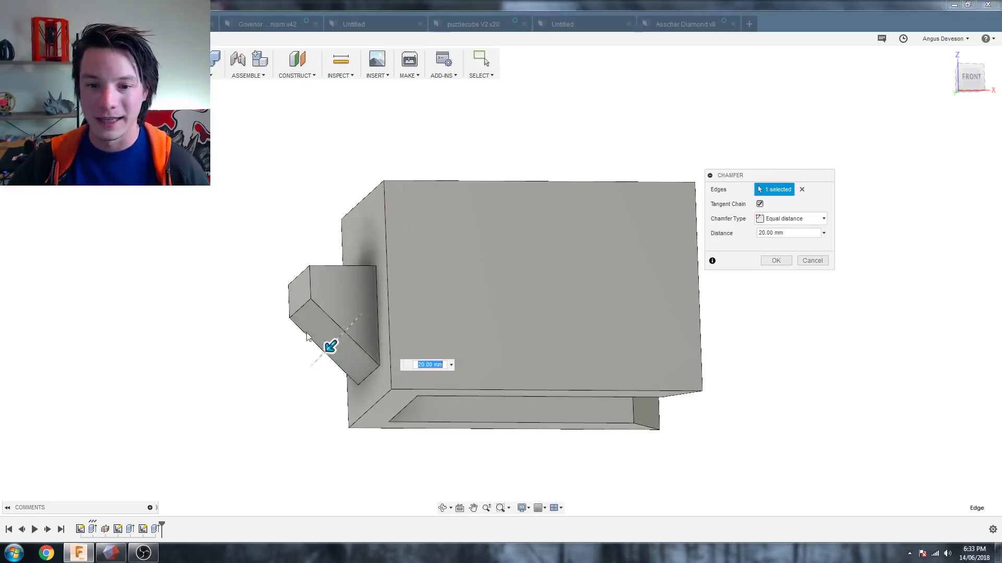
middle_click_drag(269, 276, 702, 297, "shift")
left_click(775, 265)
scroll(887, 340, "up", 2)
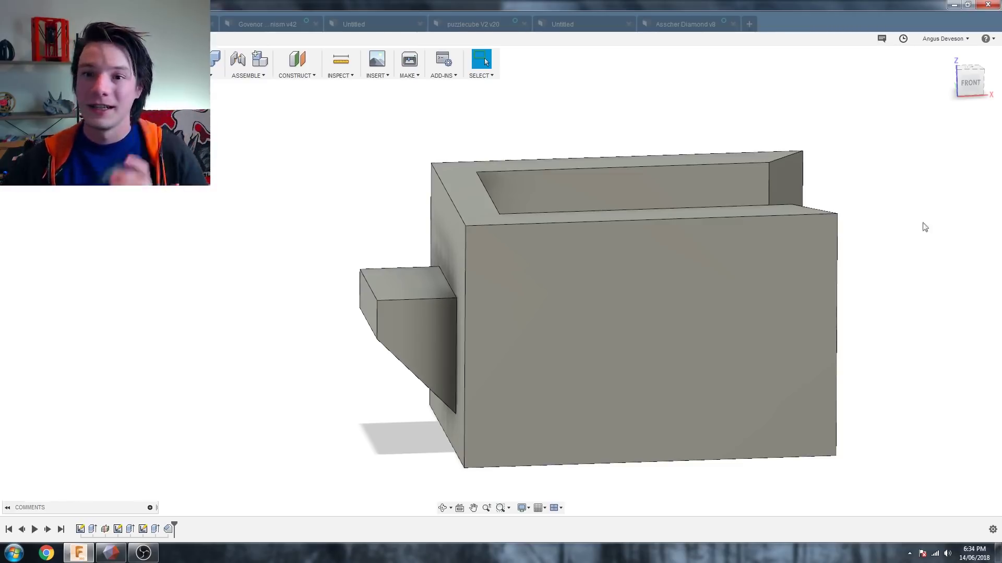
- Bring the 'puzzlecube V2 v20' document tab to the front
left_click(454, 24)
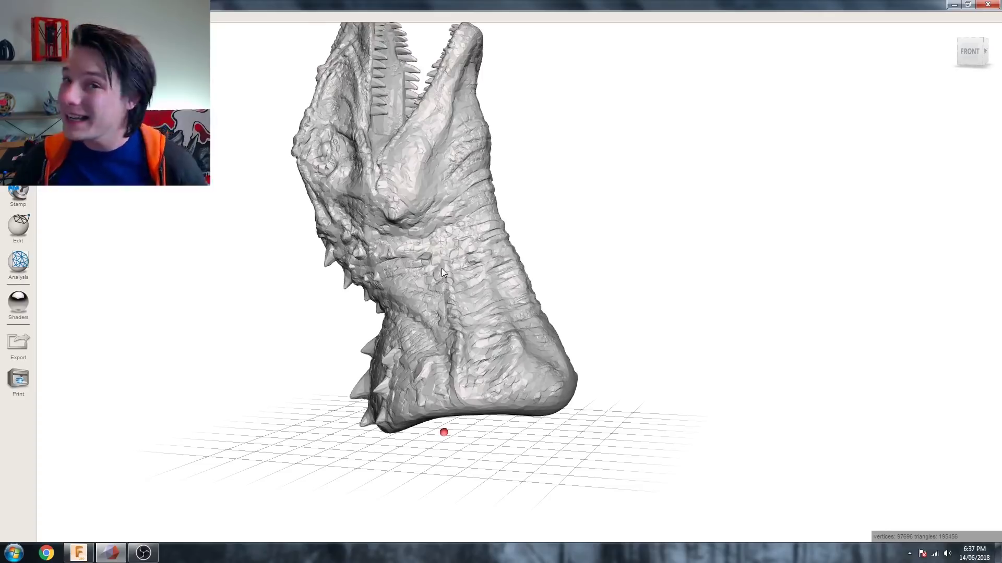
- Plane-cut the dragon head low across its neck to give it a flat base
left_click(21, 230)
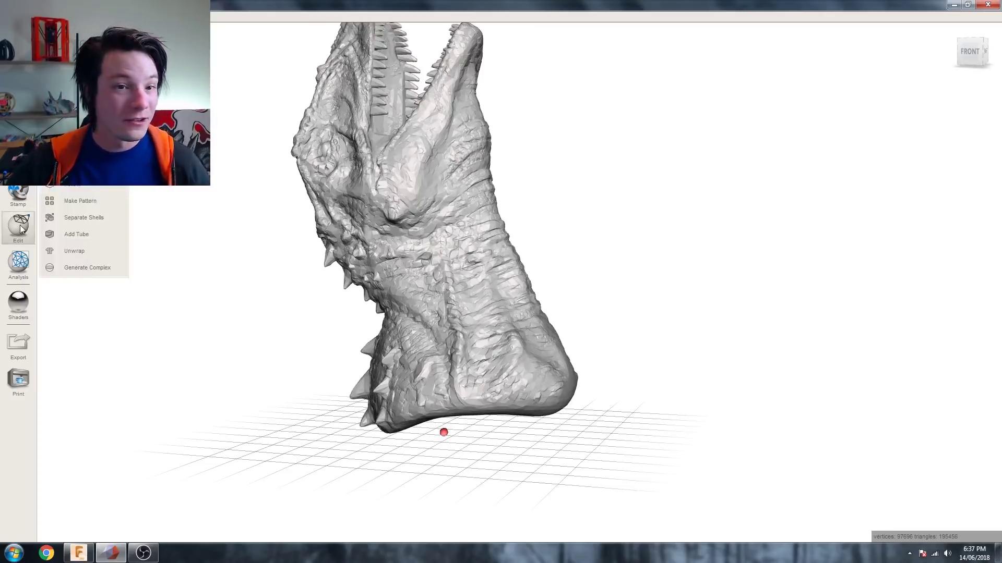
left_click(73, 168)
left_click_drag(446, 195, 481, 328)
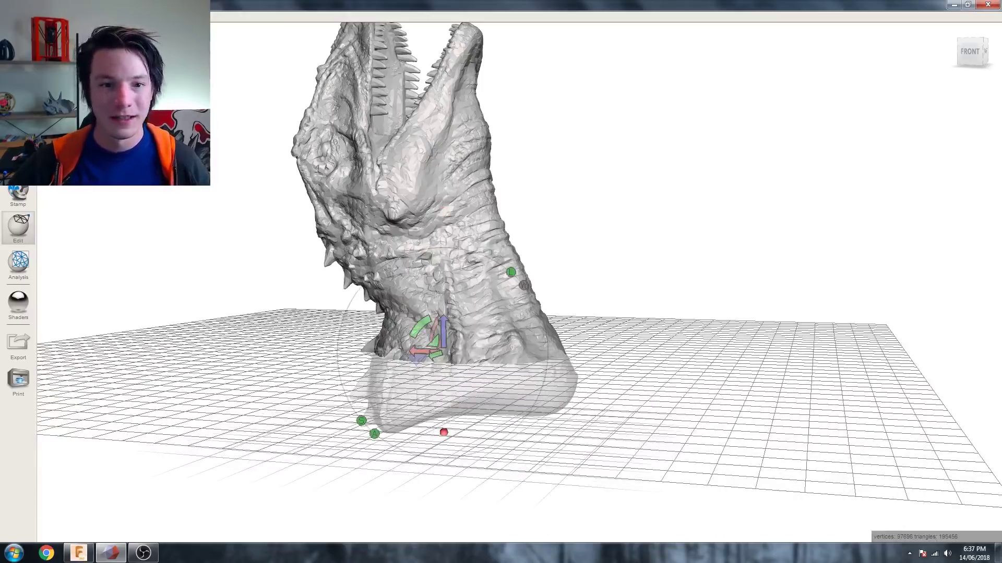
key("Return")
right_click_drag(482, 236, 399, 341)
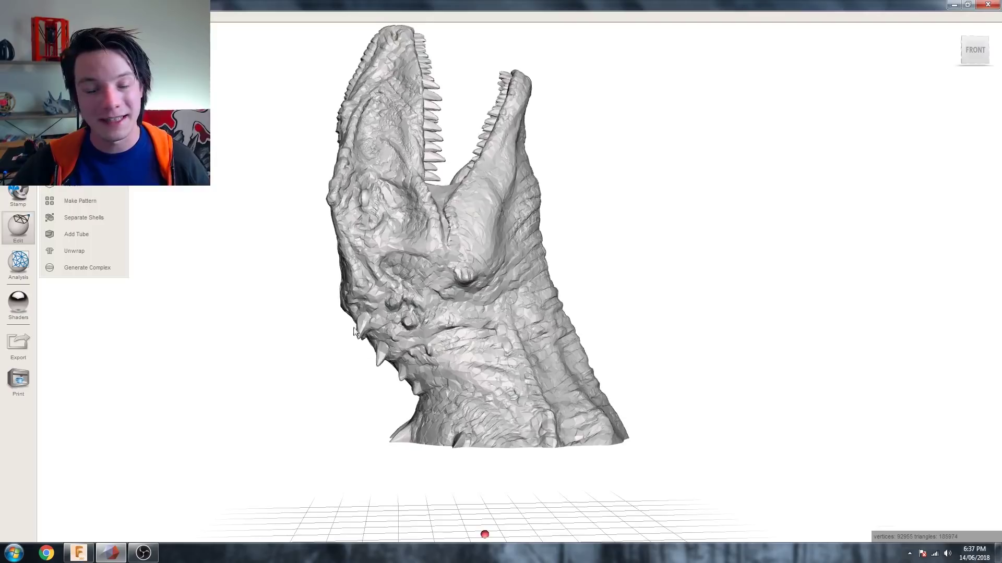
mouse_move(357, 317)
right_mouse_down()
mouse_move(378, 299)
mouse_move(368, 311)
right_mouse_up()
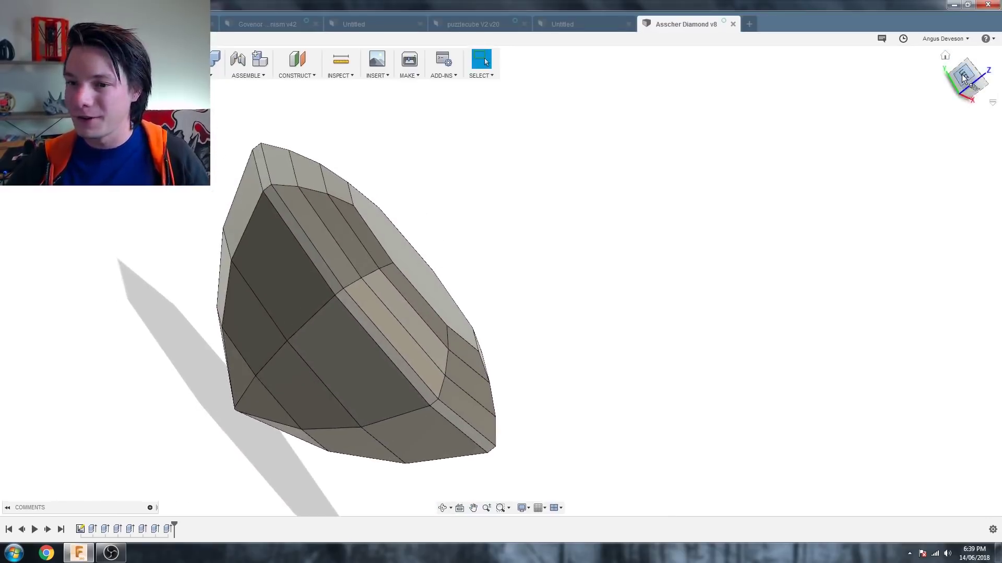
left_click(963, 77)
middle_click_drag(410, 190, 506, 253)
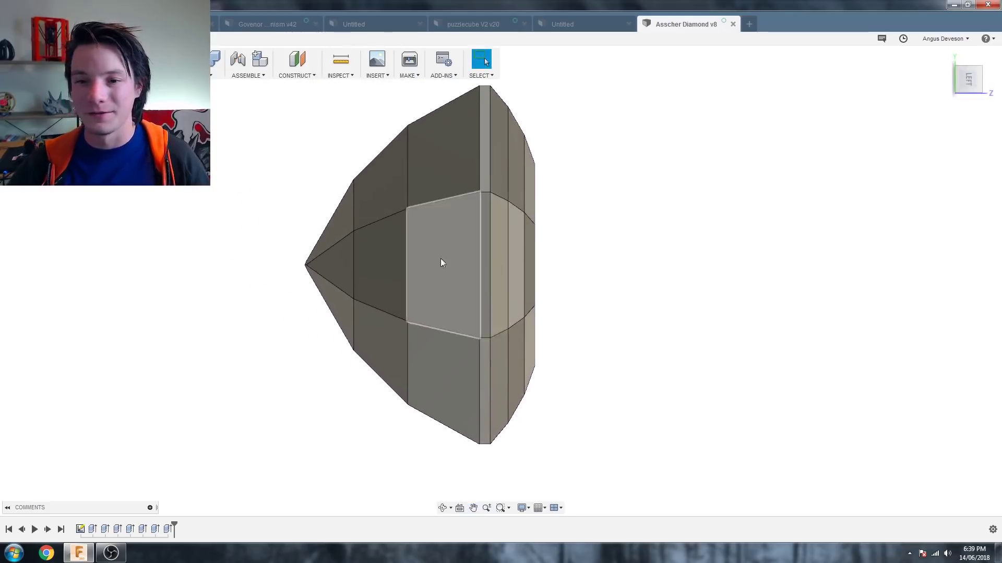
middle_click_drag(435, 258, 442, 311)
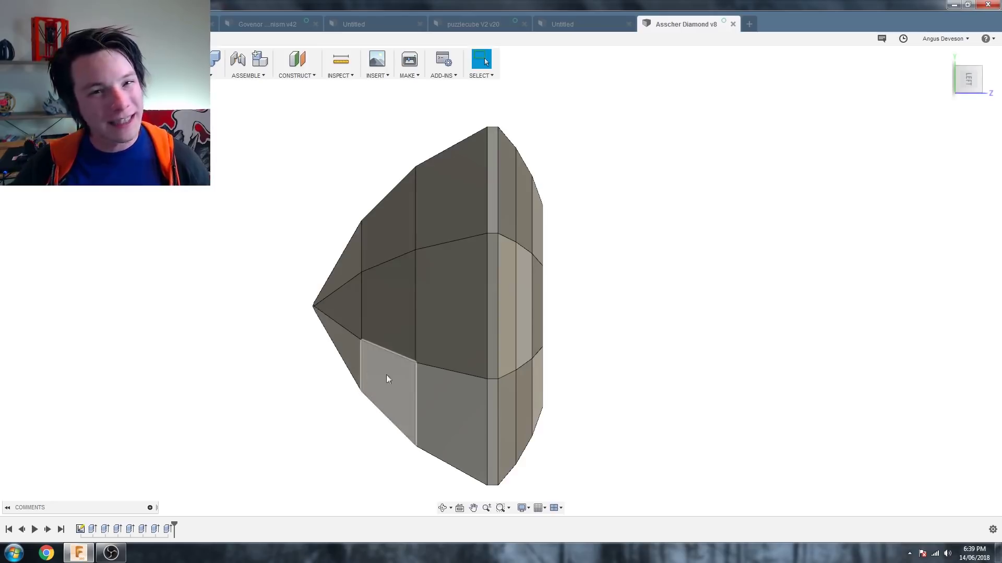
middle_click_drag(499, 300, 404, 225, "shift")
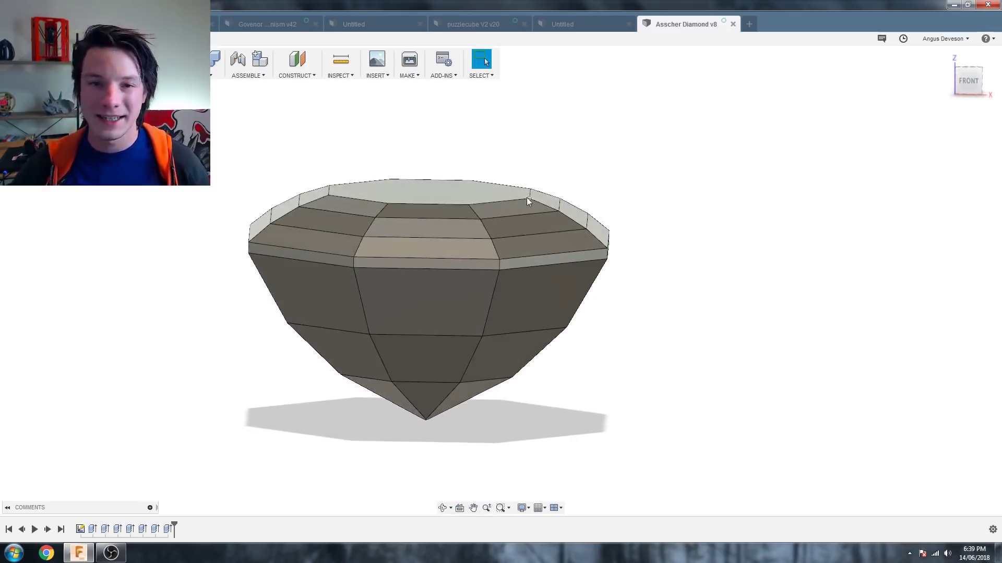
middle_click_drag(533, 202, 353, 336, "shift")
middle_click_drag(352, 421, 378, 403, "shift")
middle_click_drag(432, 422, 420, 390, "shift")
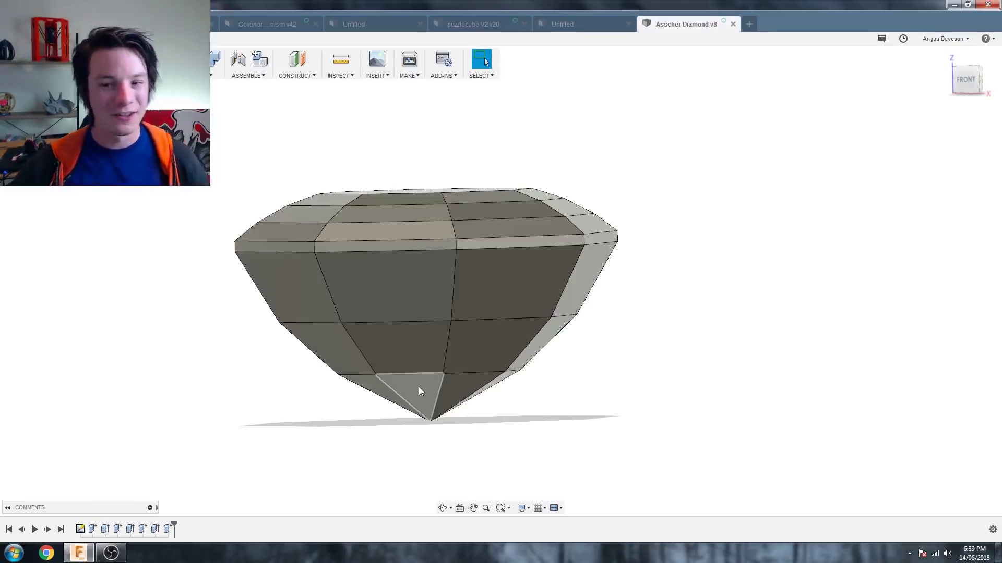
middle_click_drag(416, 384, 380, 266, "shift")
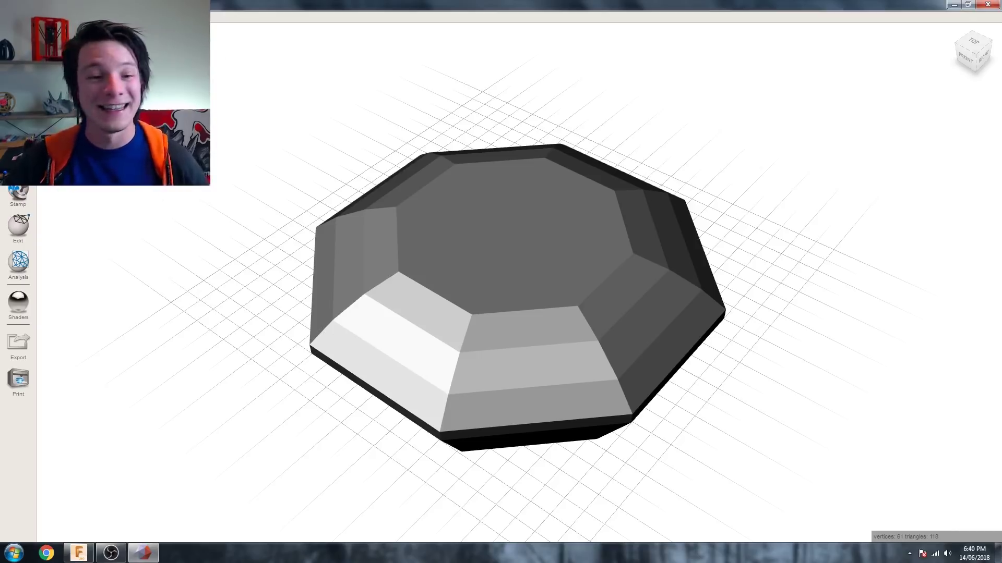
- Auto-orient the diamond for printing using a 30 degree overhang angle
mouse_move(20, 261)
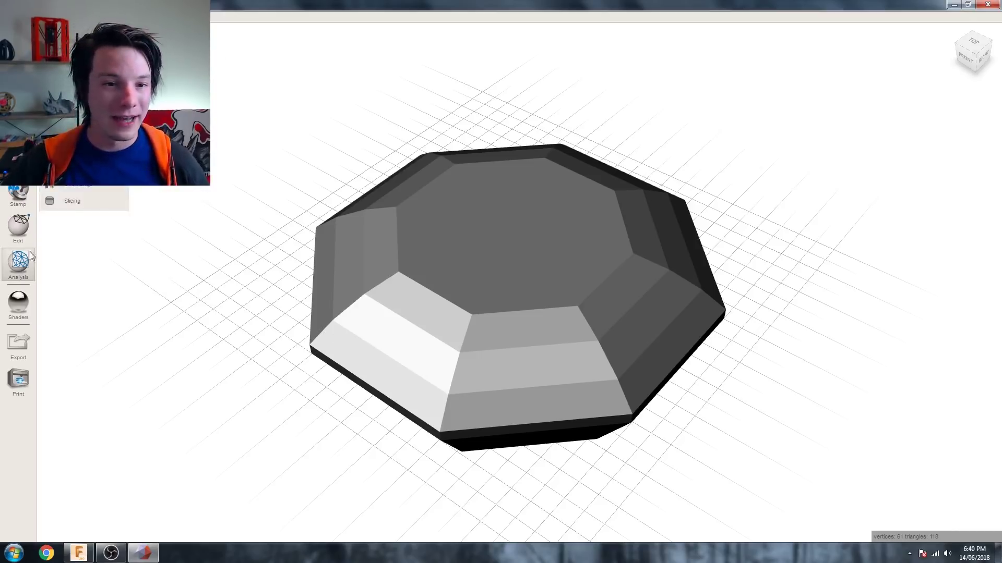
left_click(73, 168)
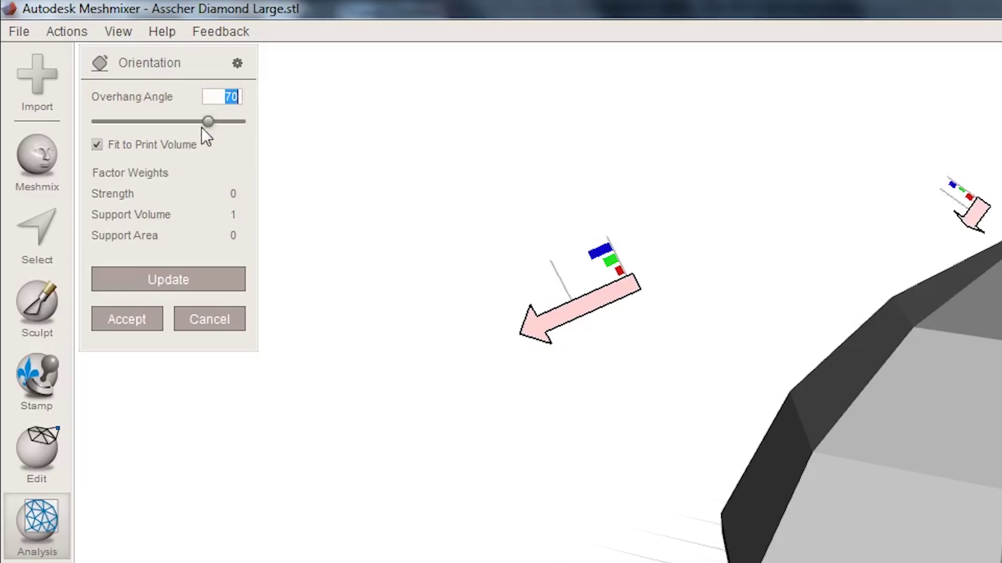
left_click_drag(208, 122, 116, 129)
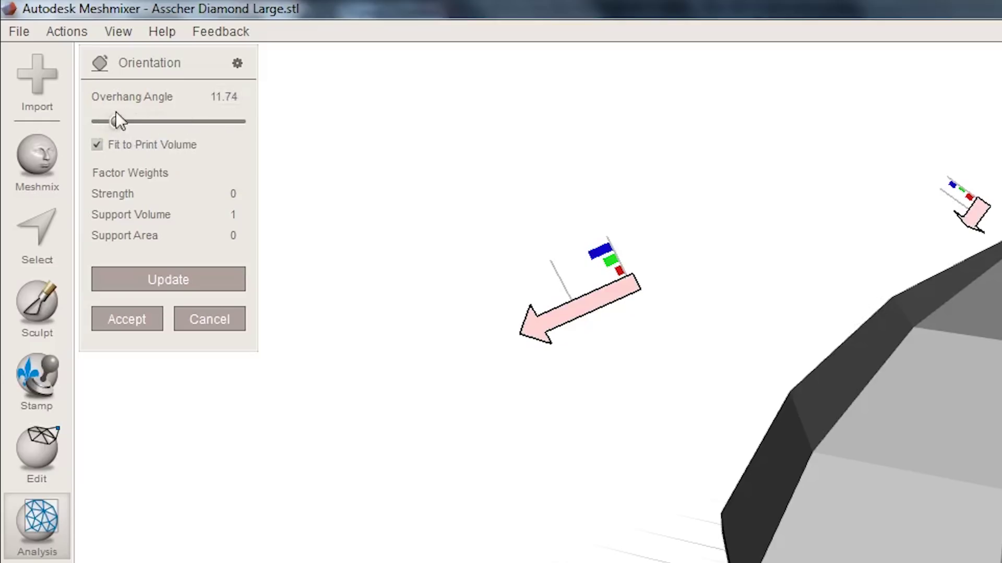
left_click(224, 97)
type("30")
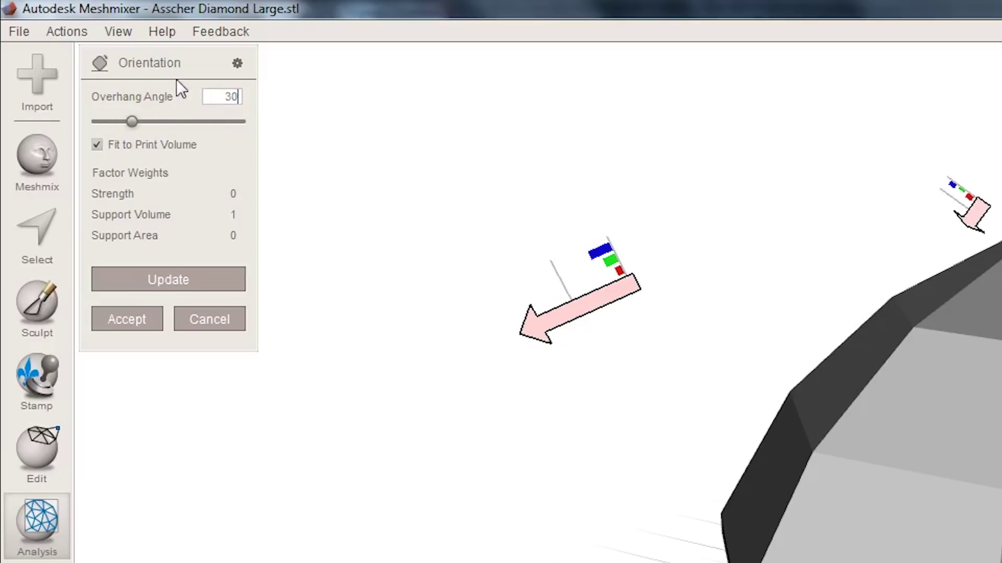
left_click(192, 277)
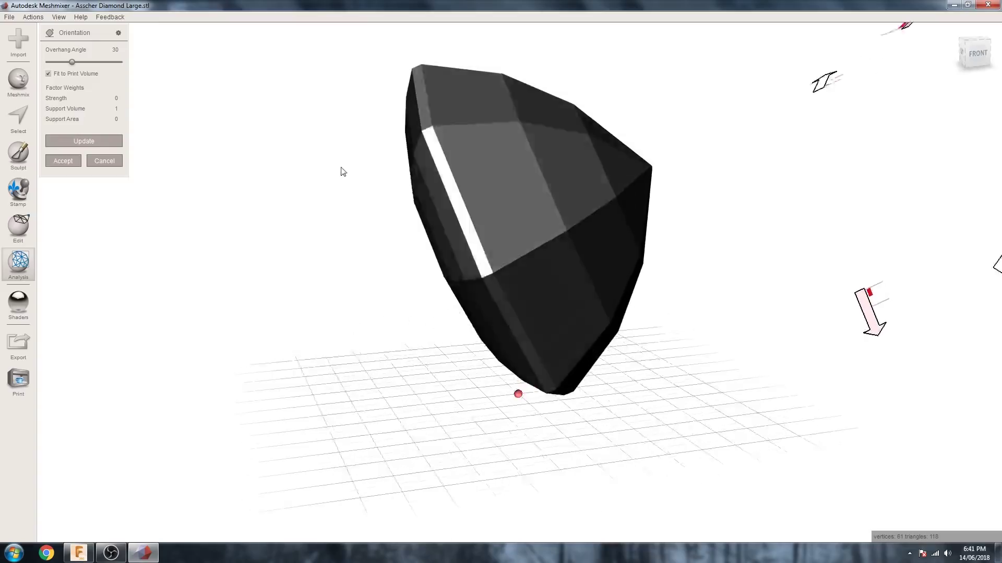
- Inspect the tilted diamond's facets and tip from several angles, including the front view
right_click_drag(343, 172, 316, 155)
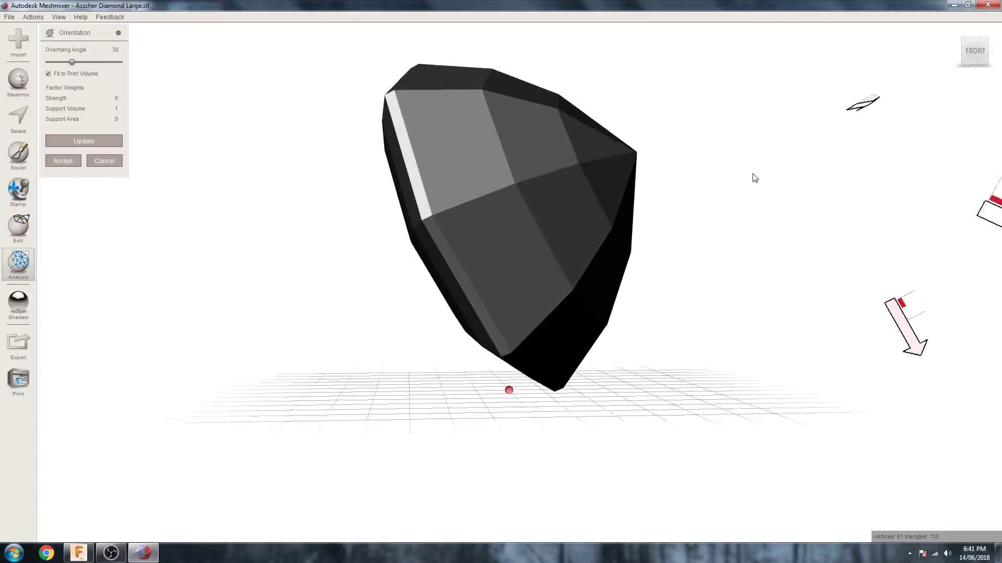
right_click_drag(754, 174, 532, 197)
scroll(557, 201, "up", 4)
right_click_drag(496, 276, 502, 301)
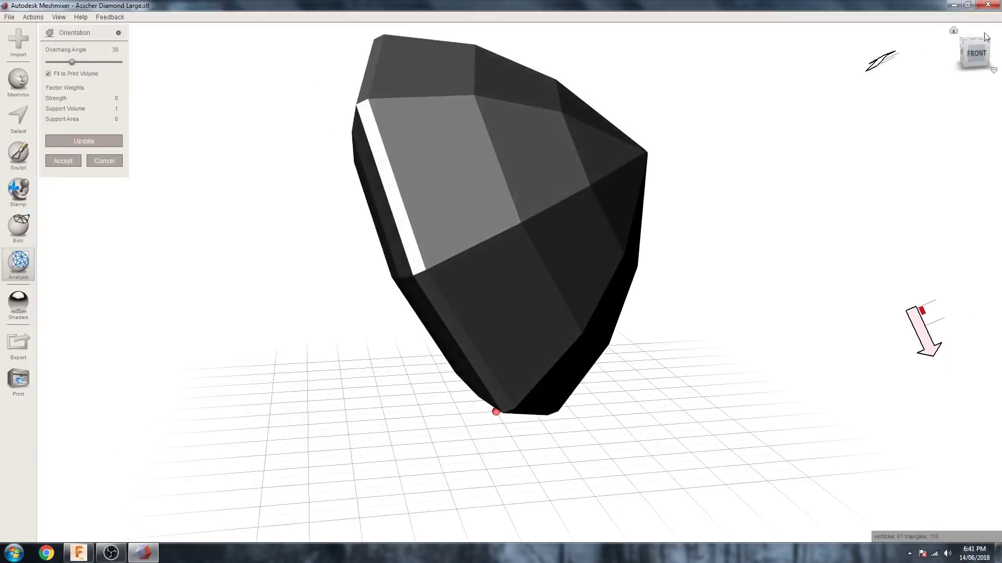
left_click(983, 63)
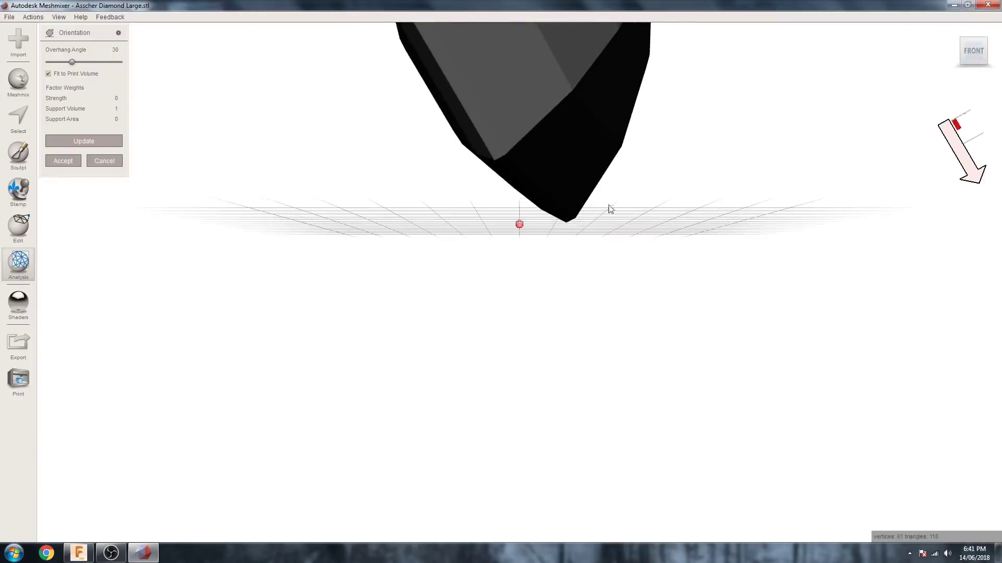
right_click_drag(602, 207, 444, 185)
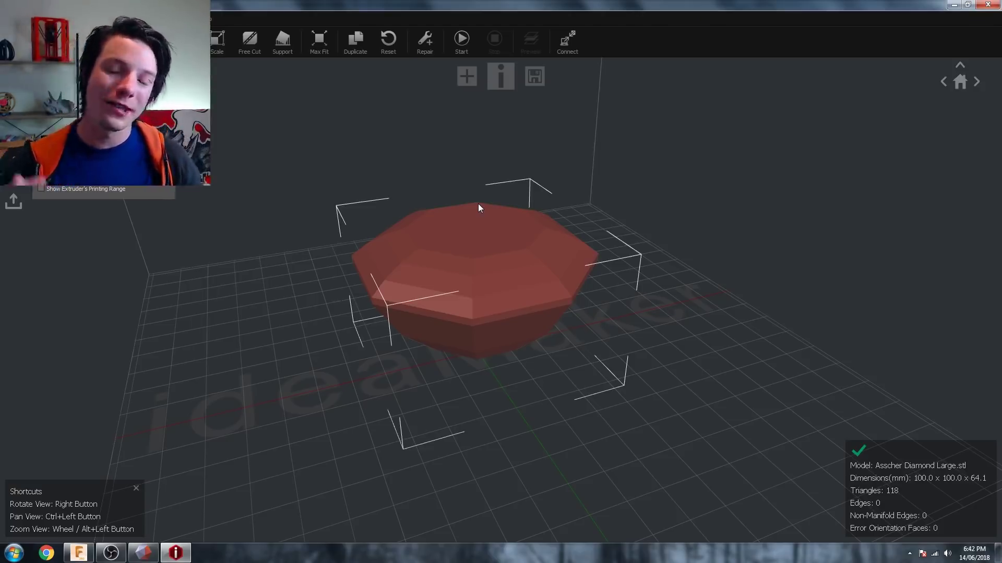
- Lay the diamond flat on a side facet so it stands upright on the plate
right_click_drag(479, 208, 336, 292)
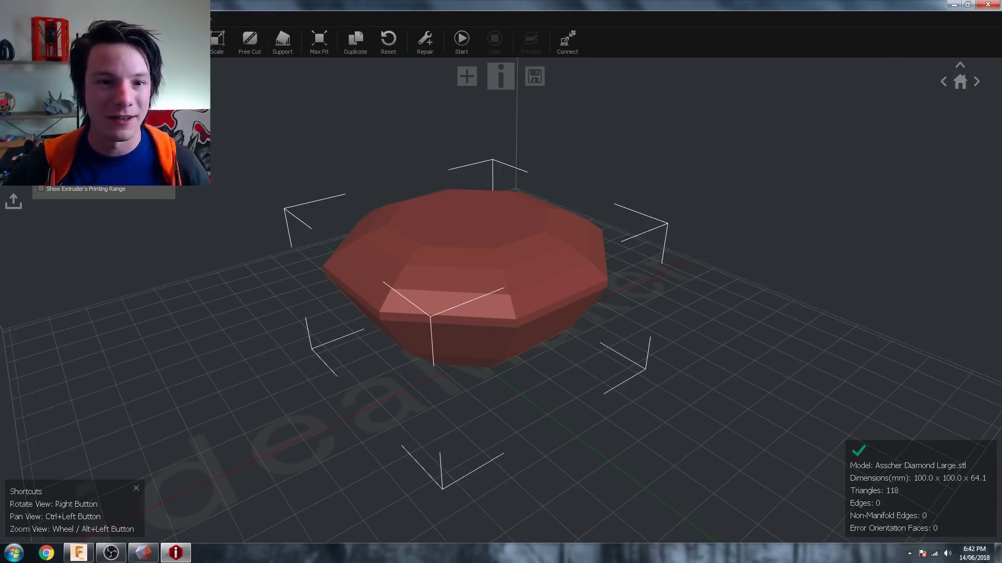
left_click(113, 19)
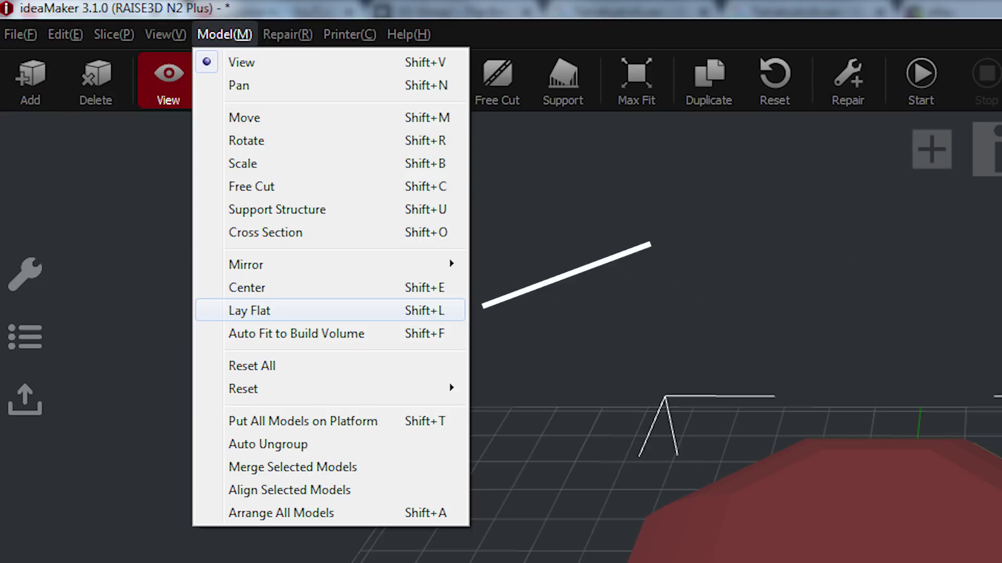
left_click(249, 311)
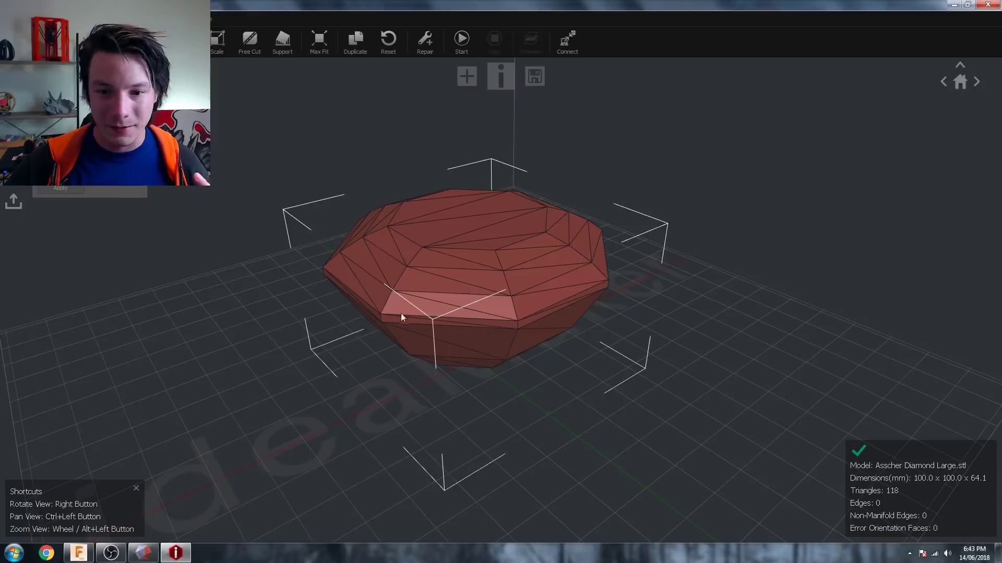
left_click(394, 319)
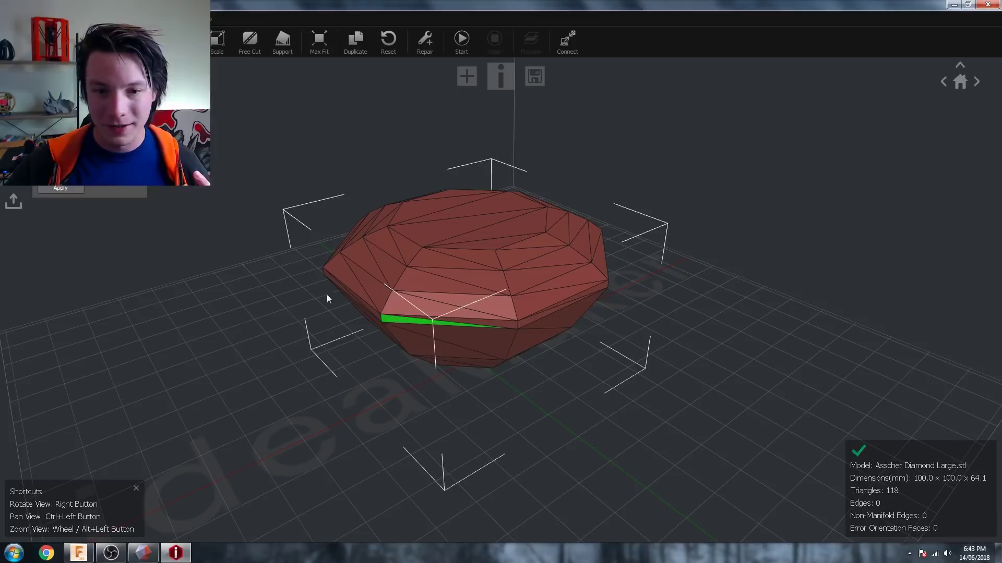
right_click_drag(326, 295, 343, 327)
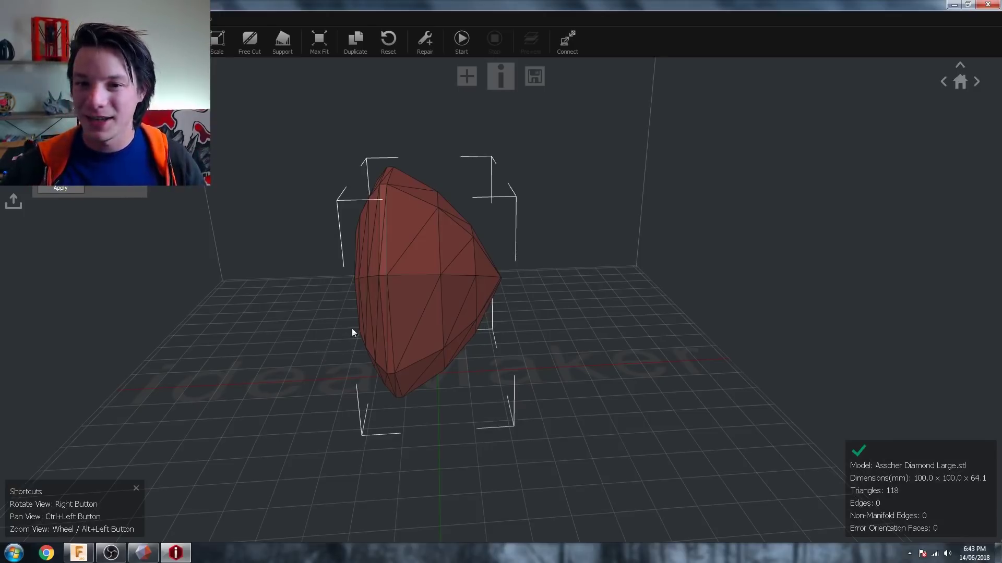
right_click_drag(351, 328, 354, 183)
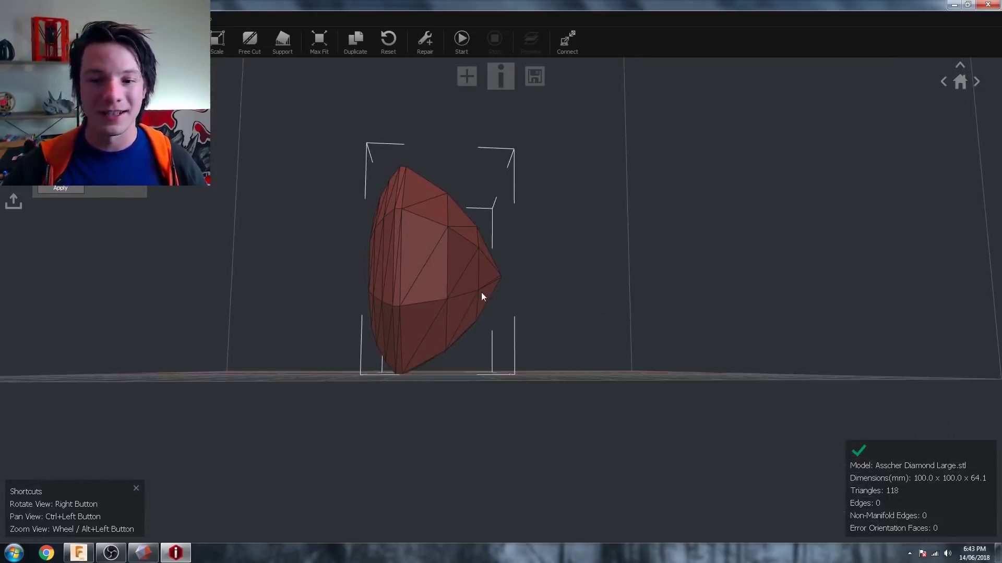
right_click_drag(351, 298, 375, 199)
- Slice the upright diamond with the chosen template in Spiral Vase Mode and preview its layers
left_click(451, 33)
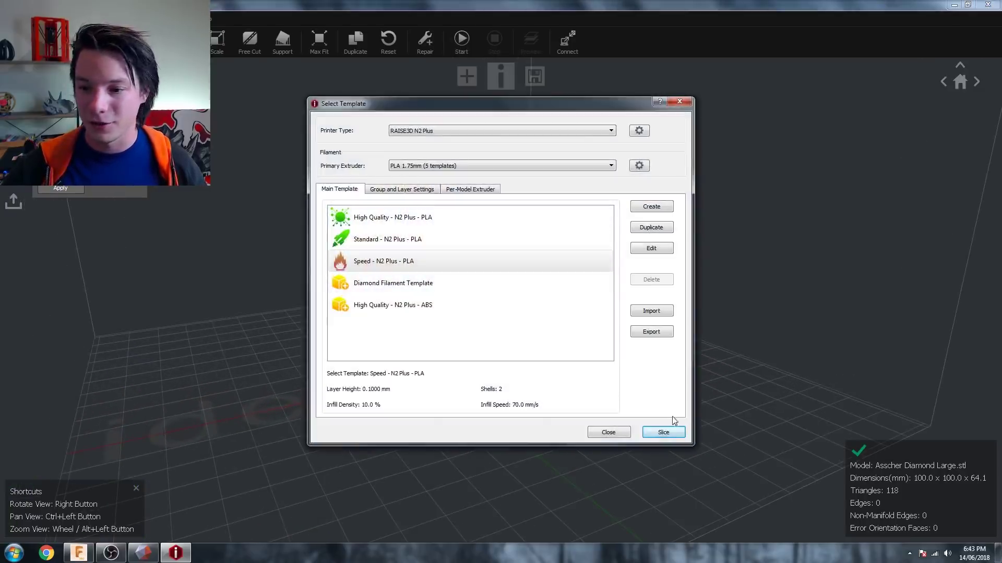
left_click(663, 430)
left_click(507, 291)
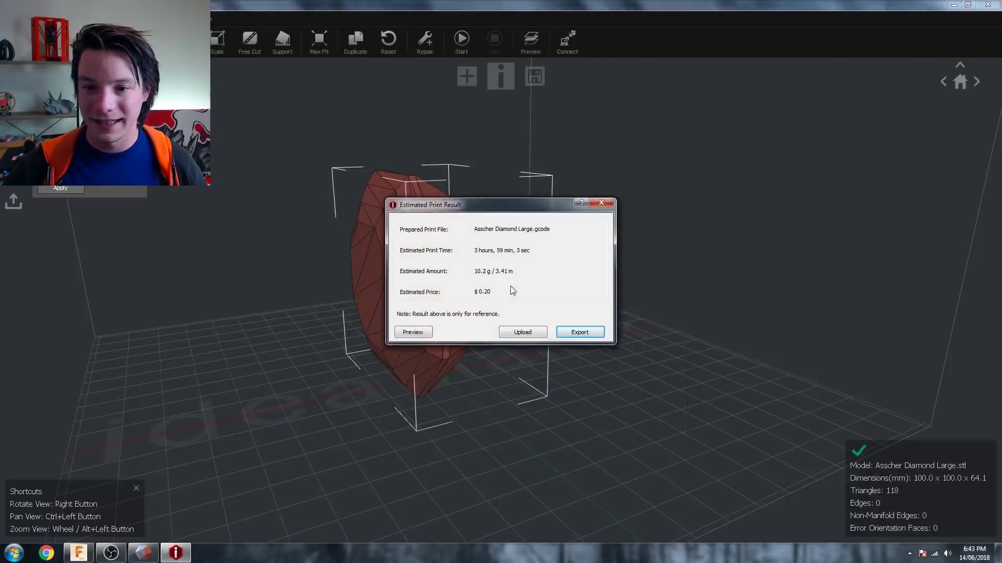
left_click(399, 329)
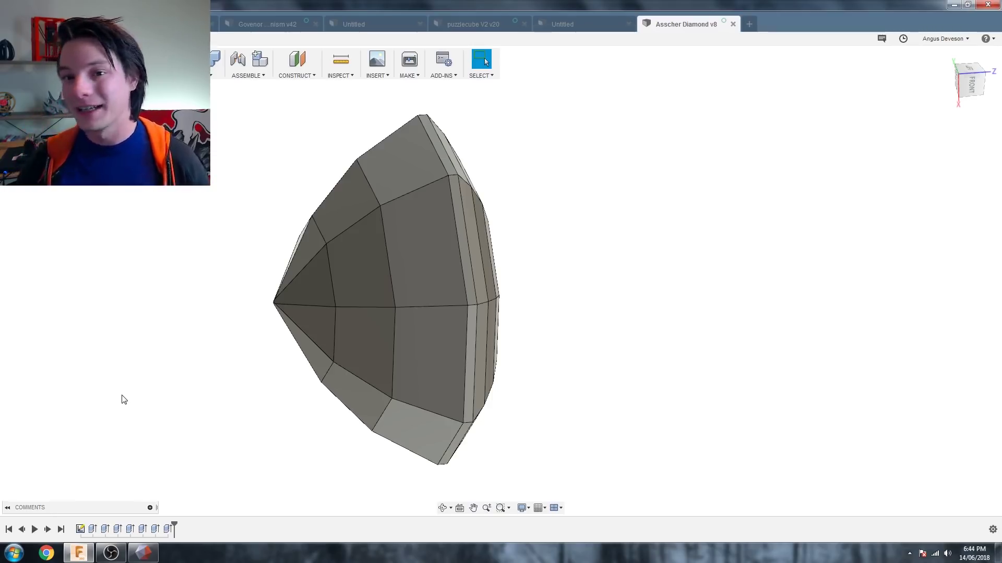
- Switch from Fusion 360 to the Meshmixer window with Alt+Tab
key("alt+Tab")
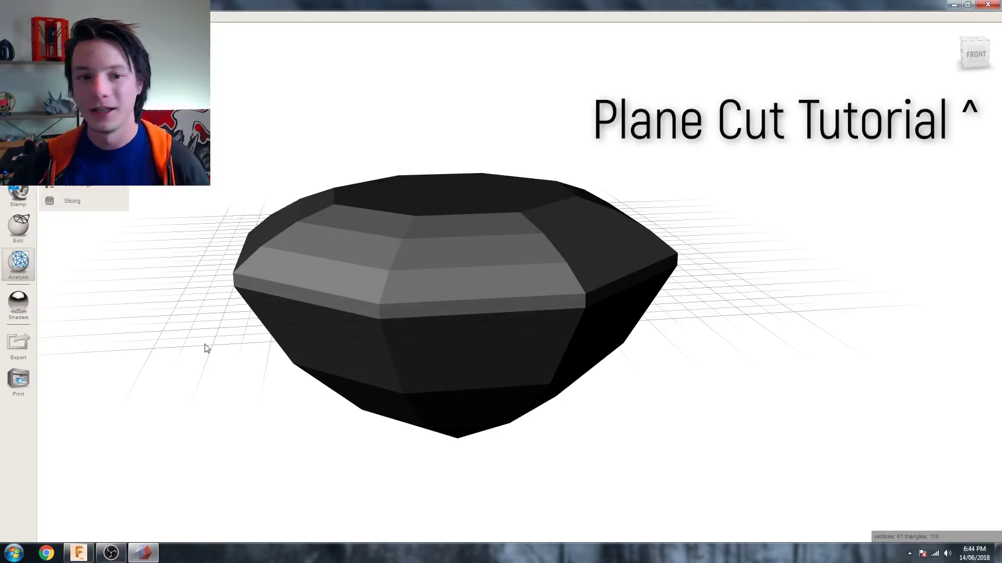
- Plane-cut the diamond across its girdle
mouse_move(19, 227)
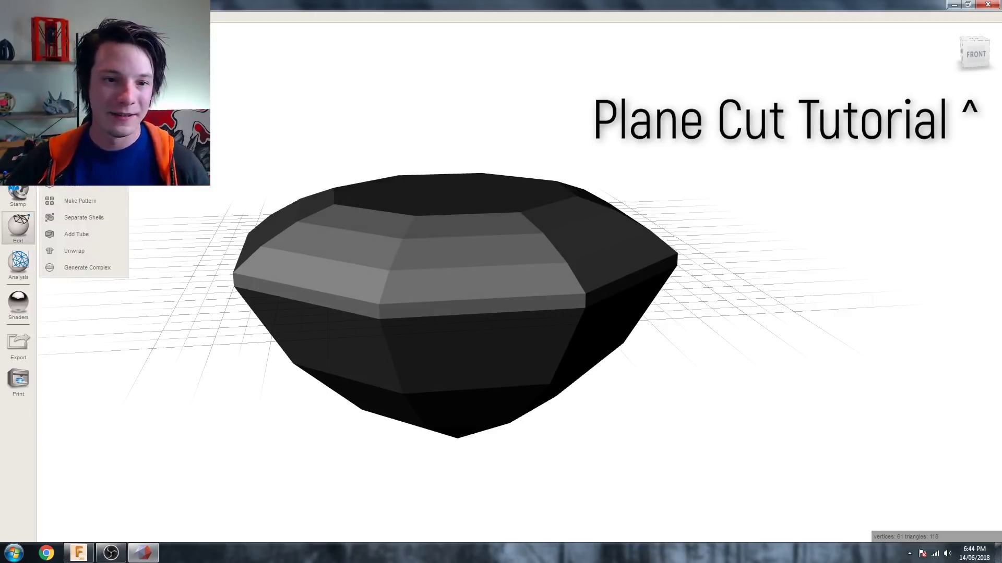
left_click(68, 184)
left_click_drag(453, 292, 482, 226)
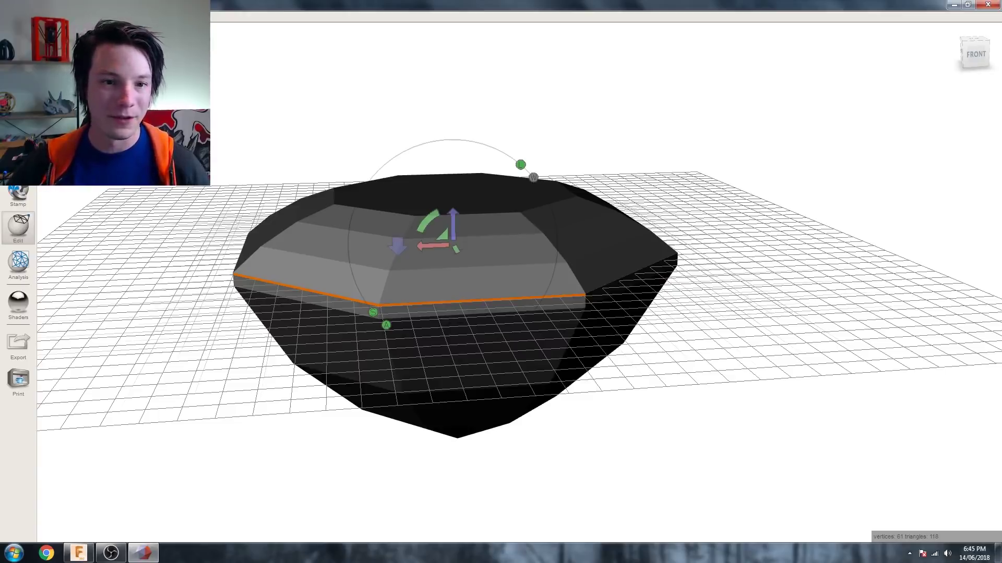
key("Return")
right_click_drag(291, 217, 335, 223)
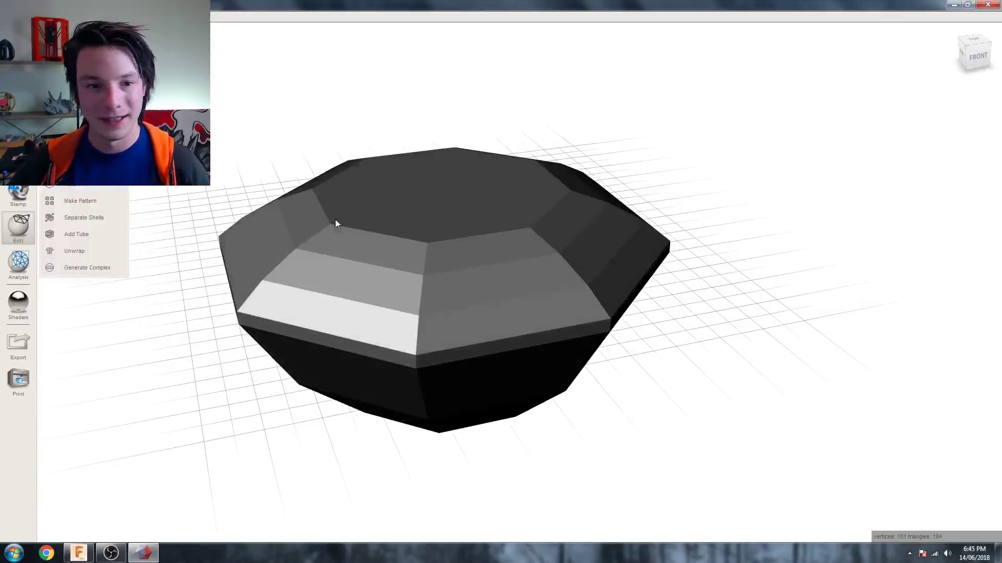
- Separate the cut diamond into shells and hide the bottom one, showing the top's flat face
left_click(84, 217)
left_click_drag(416, 351, 819, 283)
left_click_drag(859, 434, 934, 424)
left_click(923, 302)
right_click_drag(484, 370, 456, 306)
left_click(923, 302)
left_click(923, 289)
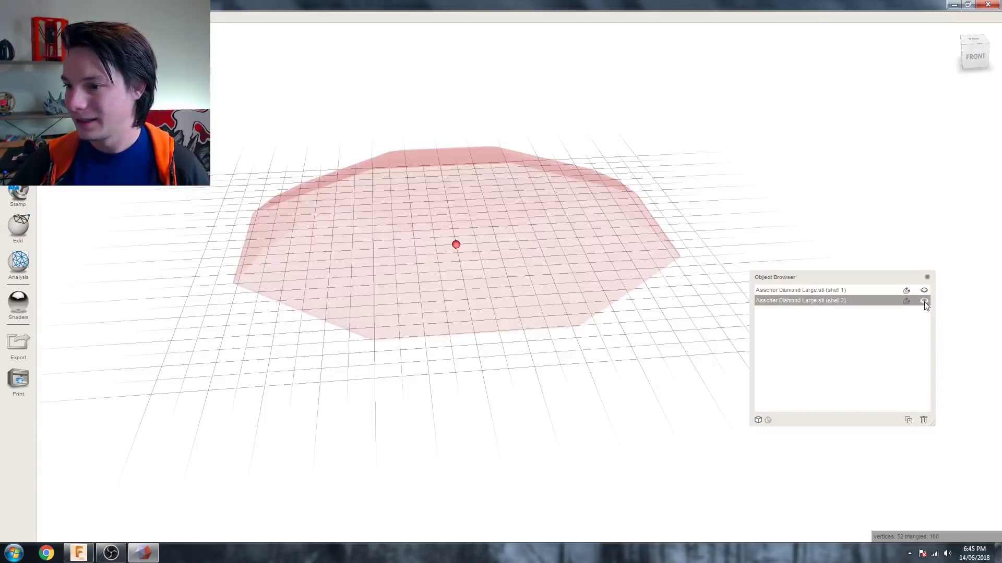
left_click(924, 301)
right_click_drag(741, 271, 214, 236)
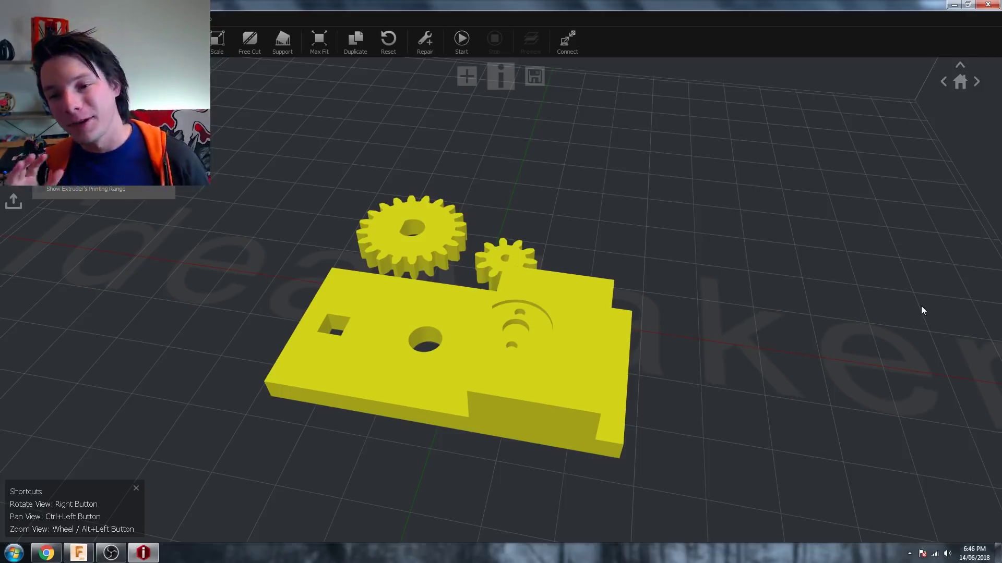
- Select the Gear Body Nest bracket and view it from the side, front and top
right_click_drag(751, 401, 300, 318)
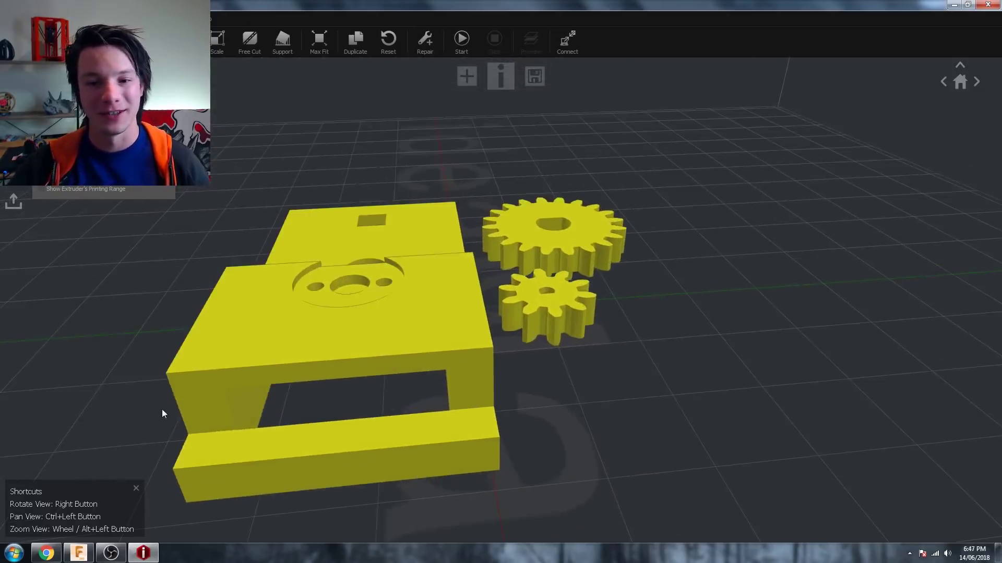
right_click_drag(168, 415, 191, 295)
left_click(260, 331)
right_click_drag(260, 334, 368, 262)
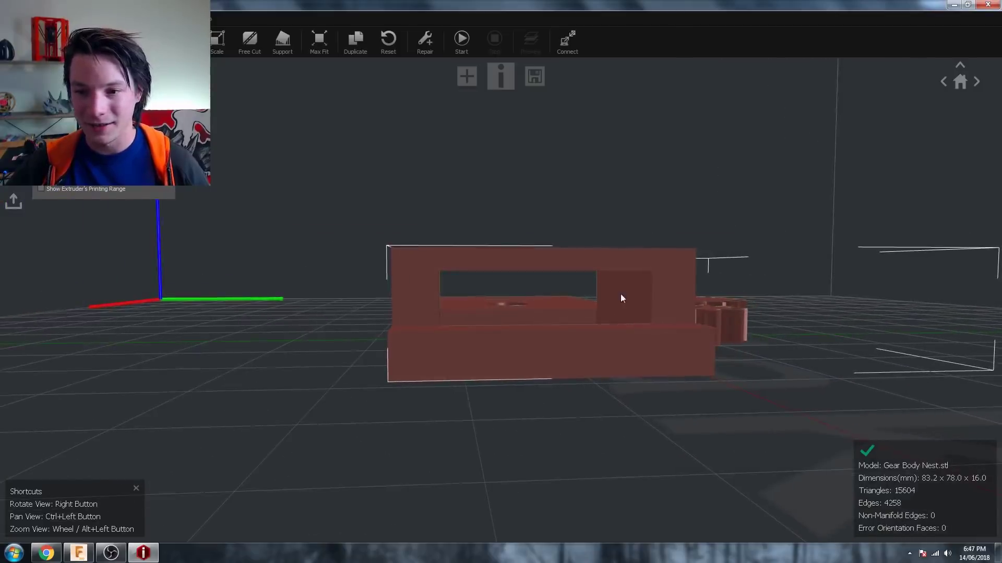
right_click_drag(622, 299, 679, 369)
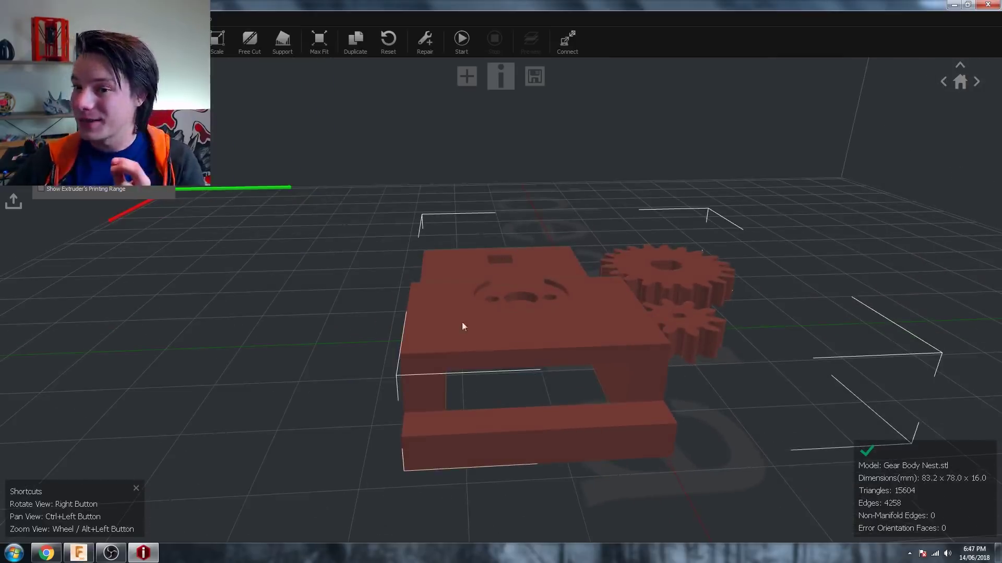
right_click_drag(456, 329, 236, 431)
scroll(271, 346, "up", 5)
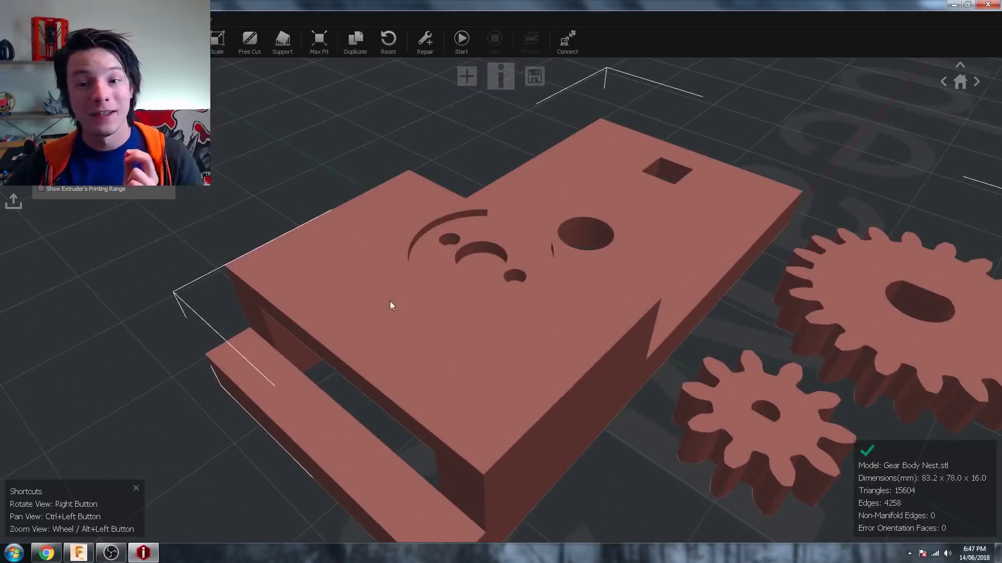
right_click_drag(473, 259, 415, 277)
scroll(393, 307, "down", 3)
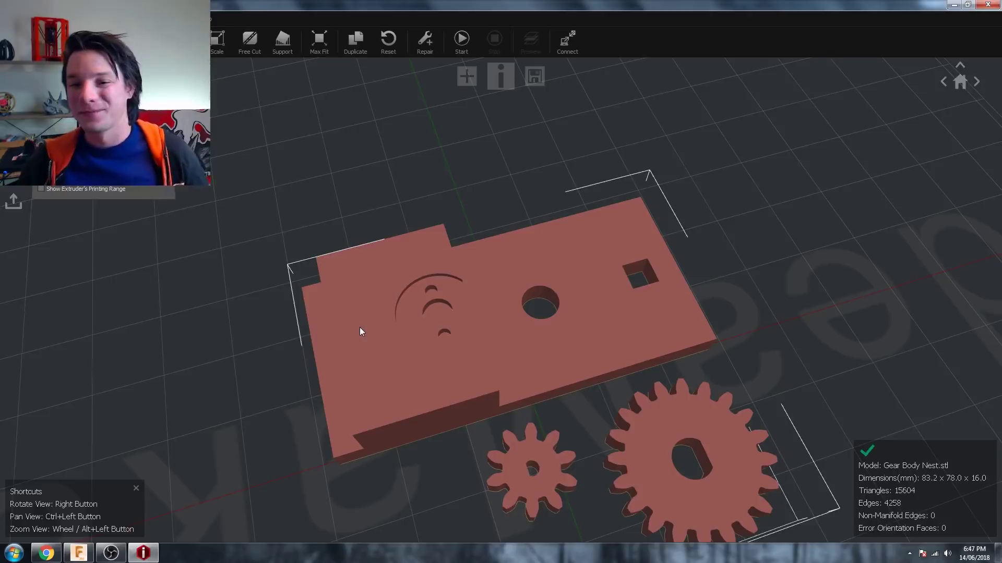
right_click_drag(497, 365, 346, 290)
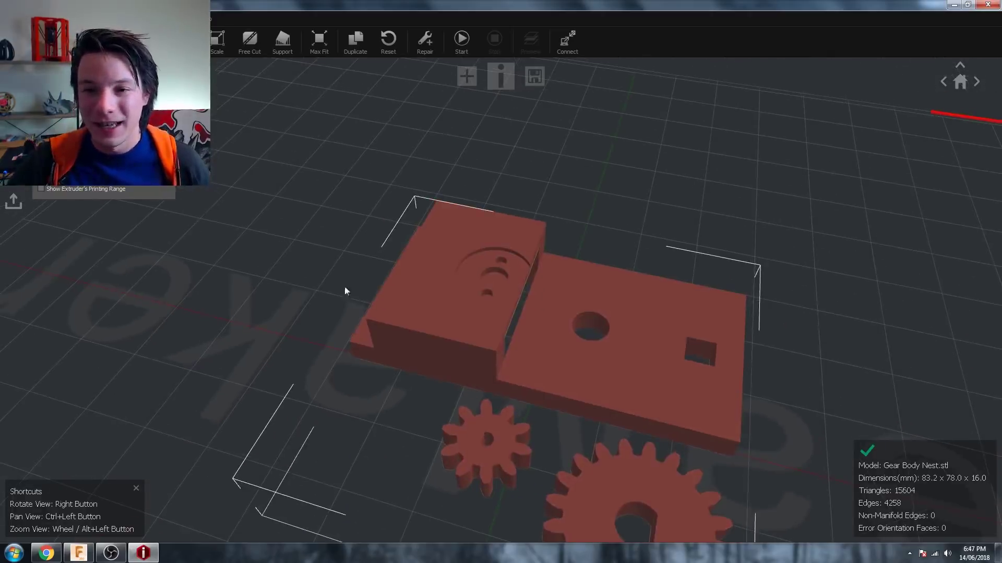
- Slice Gear Body Nest with Standard - N2 Plus - PLA and preview its 106 layers
left_click(461, 40)
left_click(388, 244)
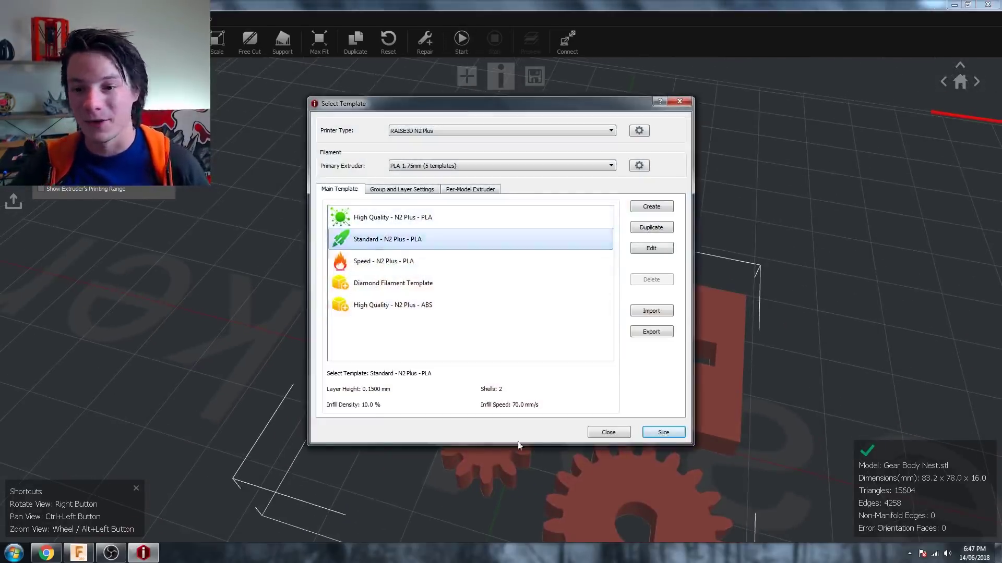
left_click(676, 433)
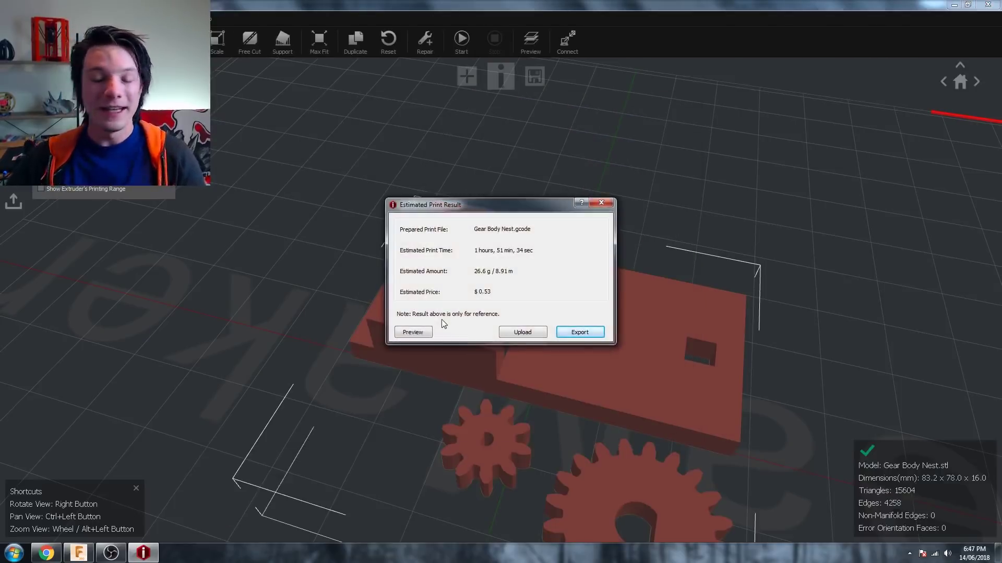
left_click(413, 334)
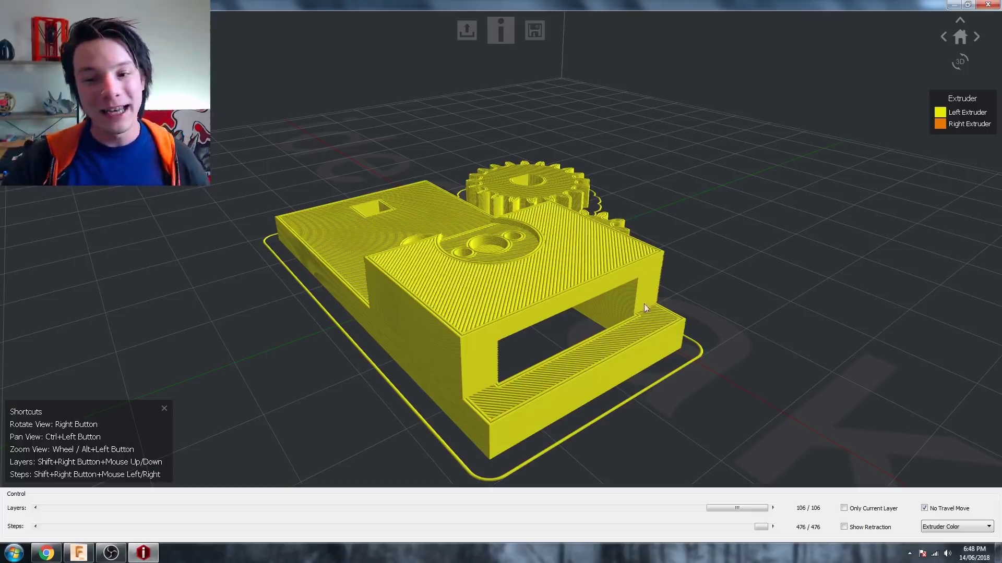
right_click_drag(431, 279, 504, 361)
scroll(642, 315, "up", 5)
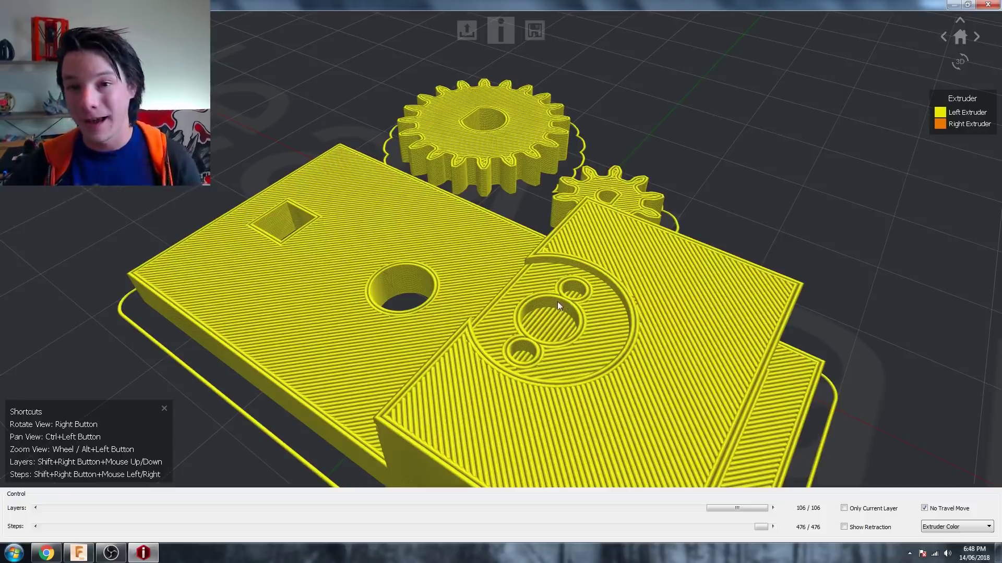
scroll(547, 306, "down", 3)
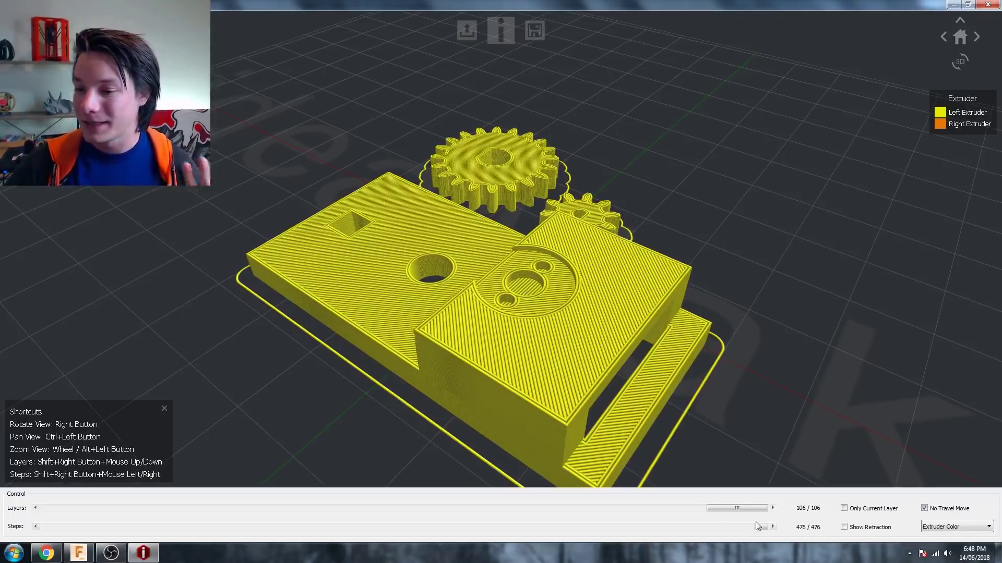
left_click_drag(759, 507, 612, 492)
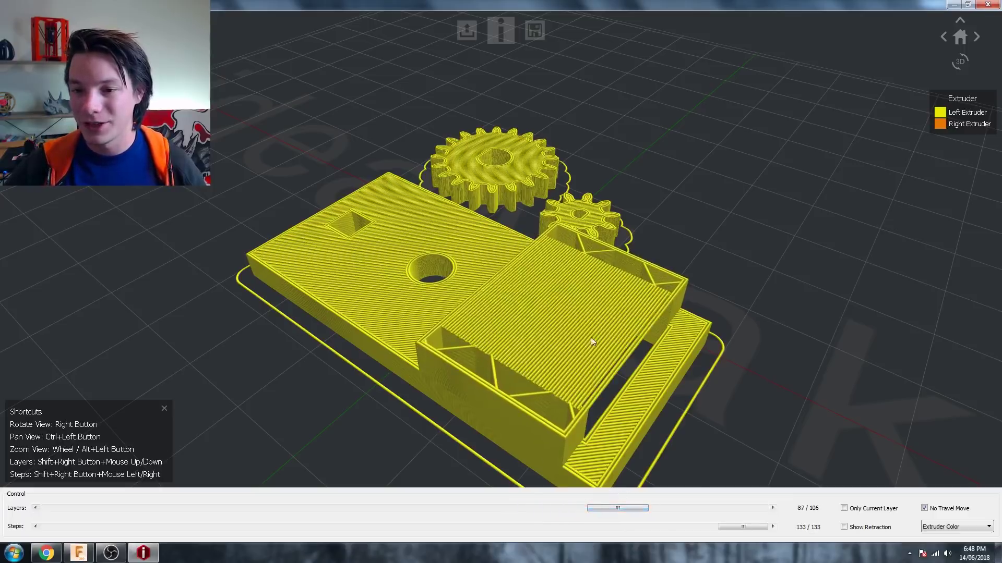
scroll(590, 337, "up", 2)
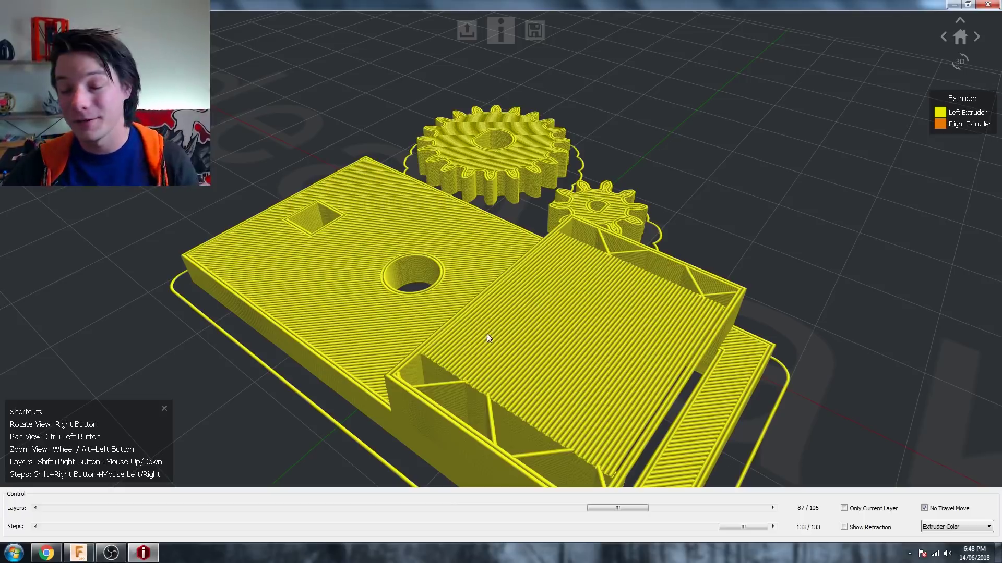
left_click_drag(599, 512, 780, 506)
right_click_drag(579, 348, 427, 323)
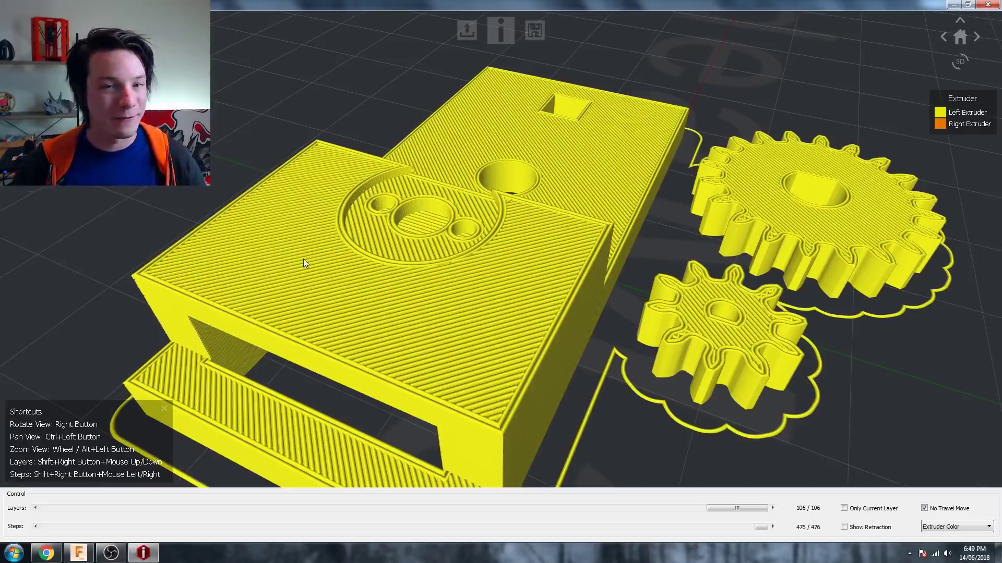
right_click_drag(411, 237, 630, 272)
scroll(616, 234, "up", 5)
scroll(601, 203, "down", 5)
right_click_drag(482, 225, 637, 205)
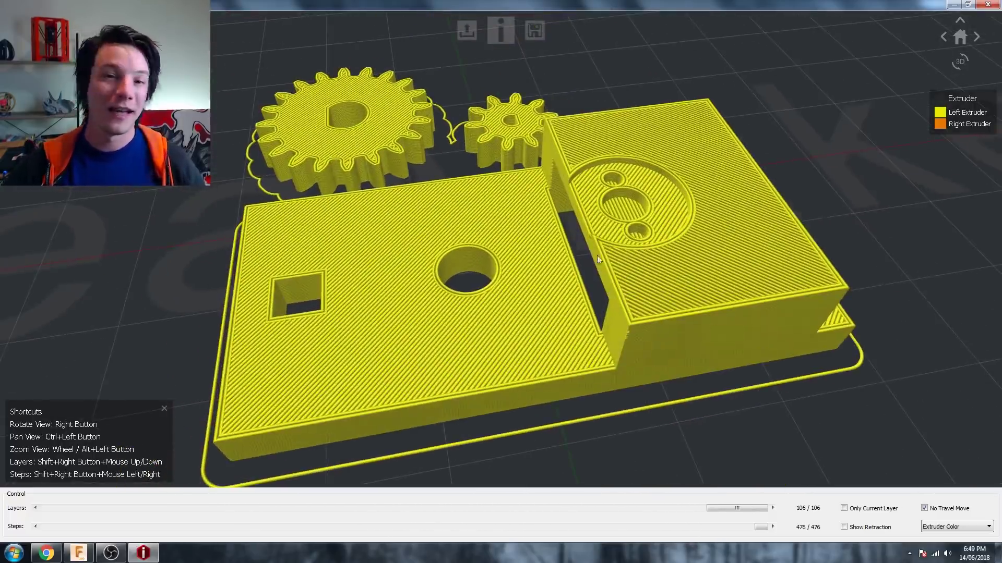
right_click_drag(591, 258, 572, 143)
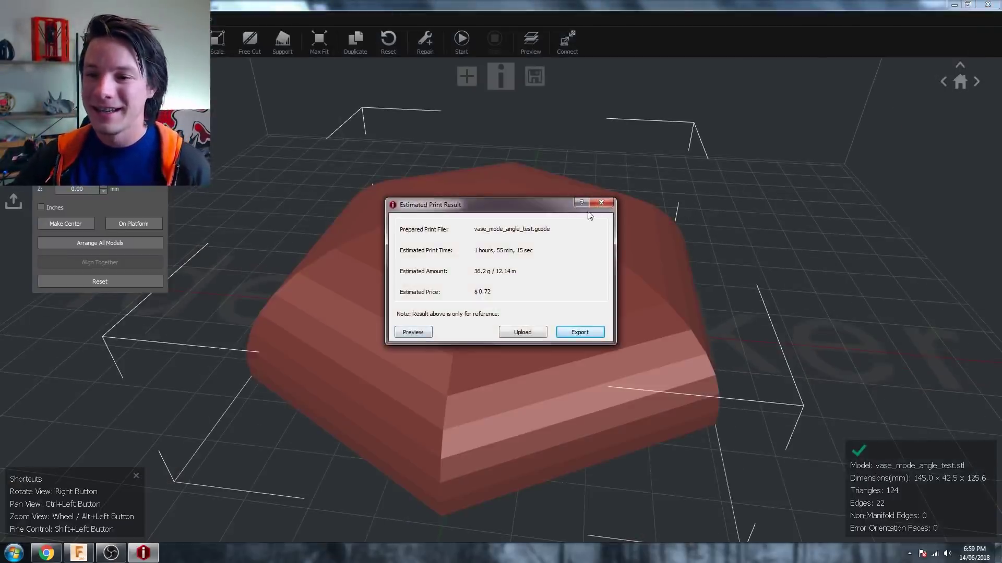
- Dismiss the vase test's Estimated Print Result dialog to return to the unsliced model
left_click(601, 203)
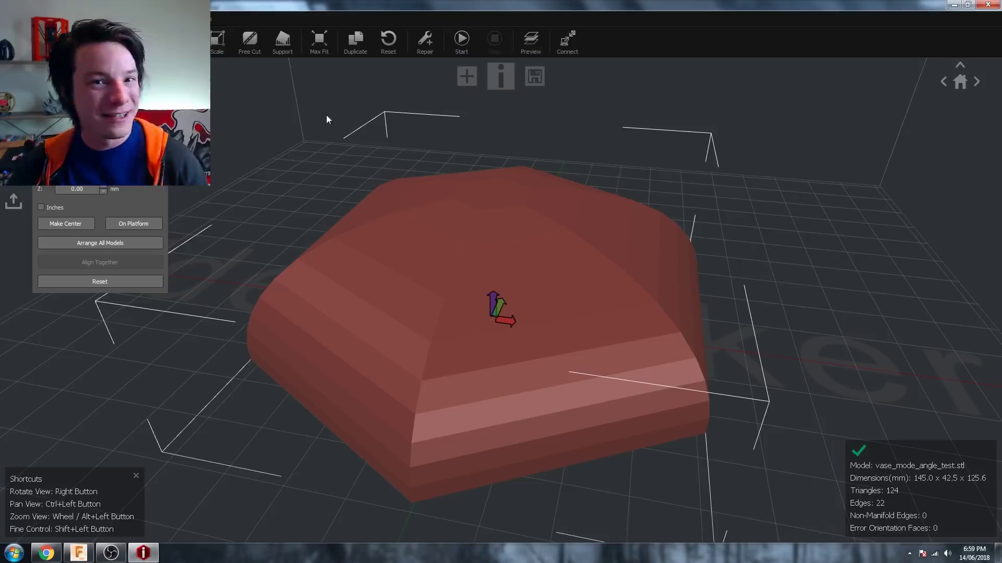
- Start slicing the vase test to bring up Select Template with the 0.2 template
left_click(459, 55)
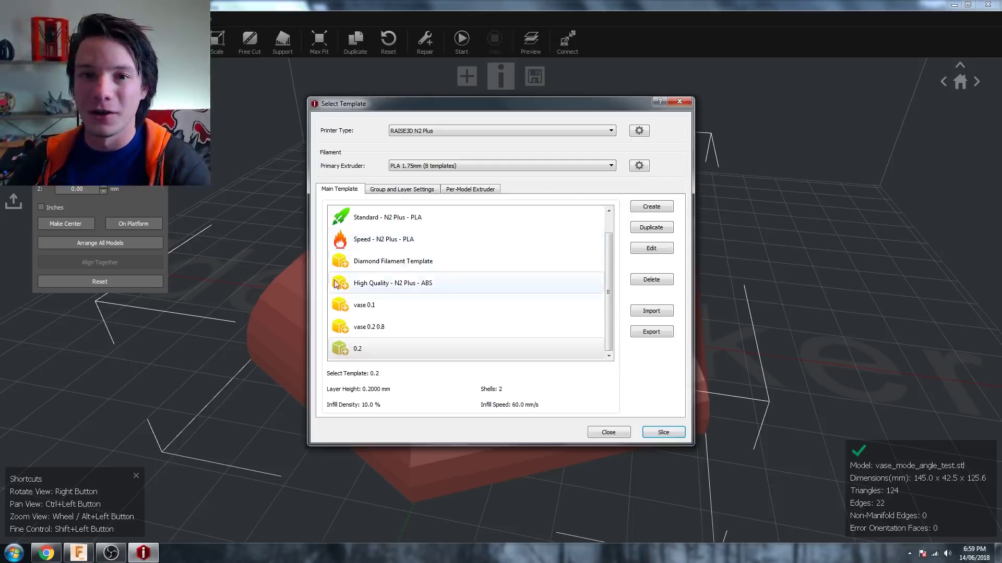
- Edit the 0.2 template to 1 mm extrusion width and 0.1 mm layers, and save it
double_click(343, 350)
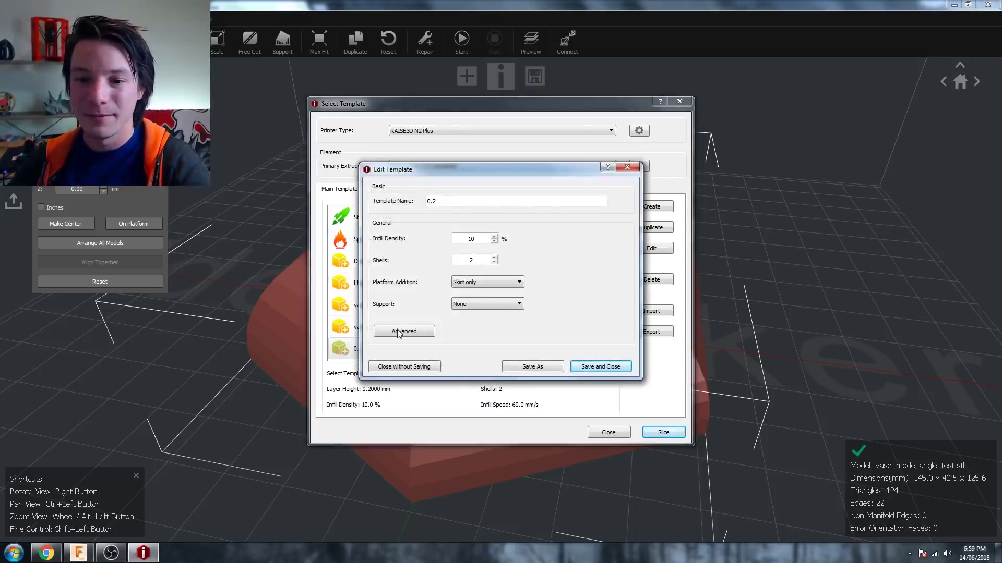
left_click(399, 333)
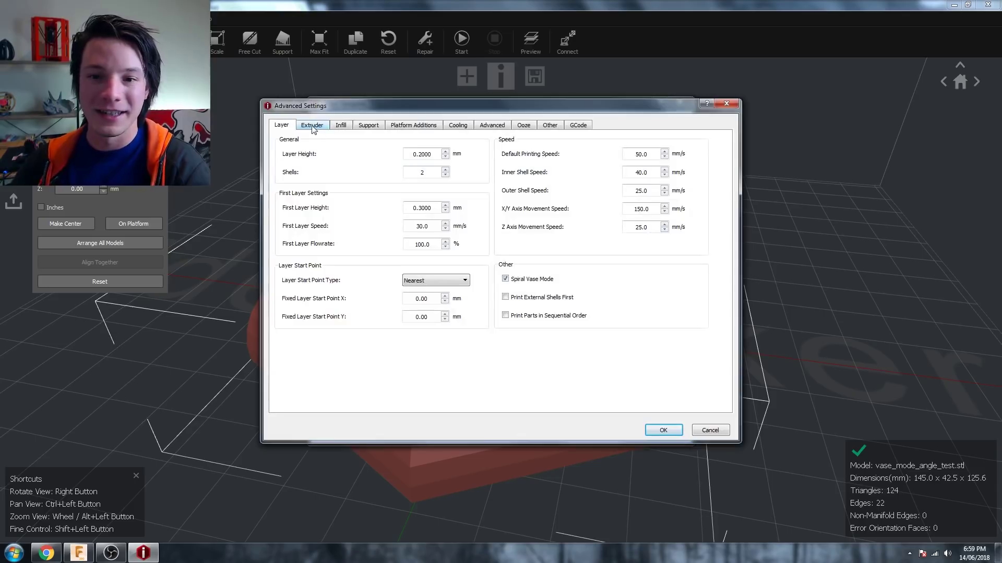
left_click(313, 126)
left_click_drag(449, 181, 423, 186)
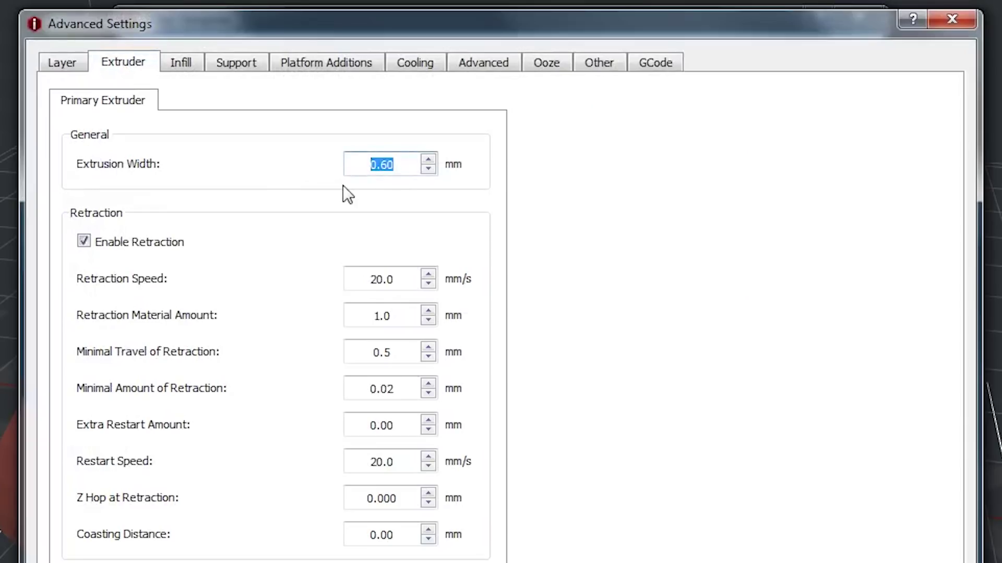
type("1")
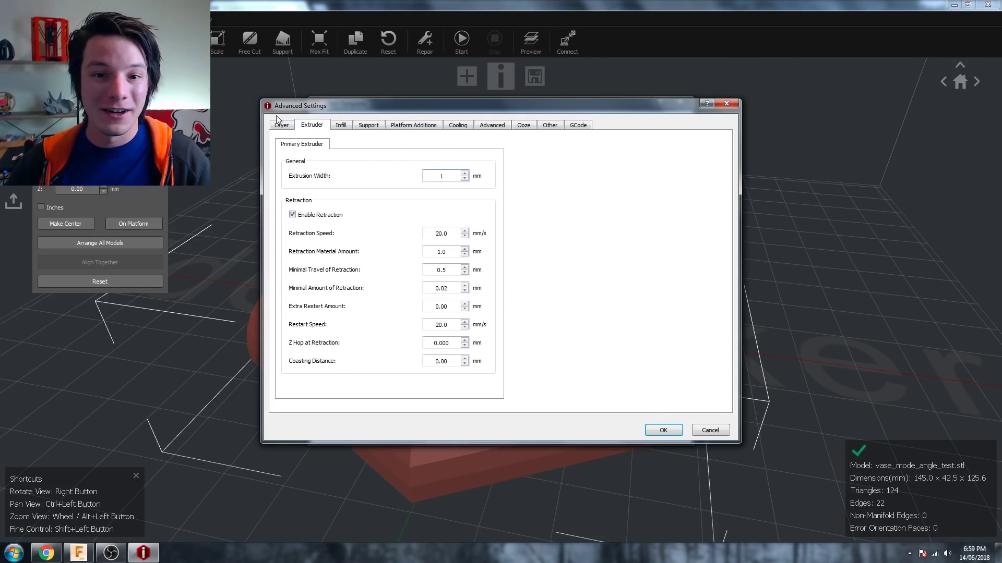
left_click(280, 127)
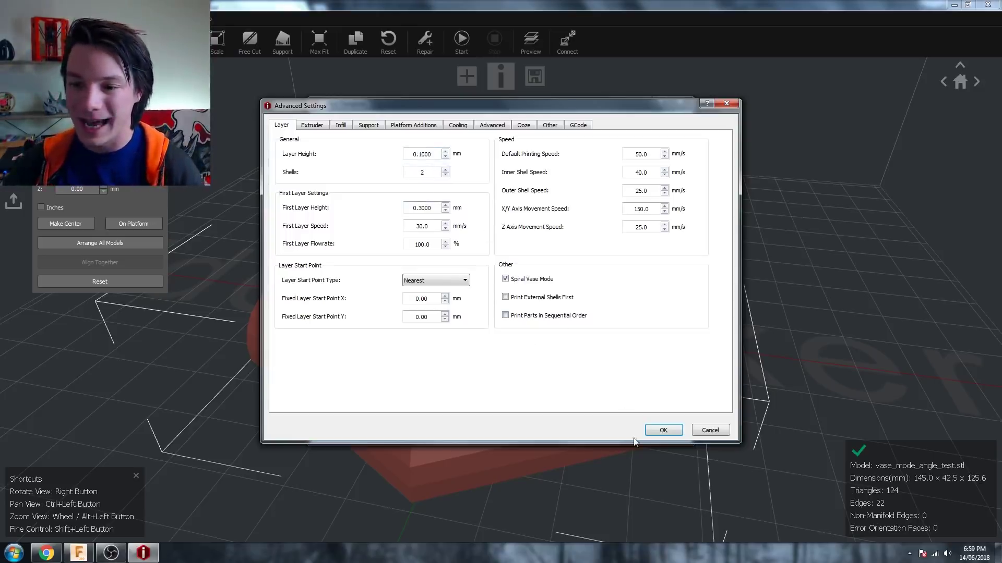
left_click(651, 433)
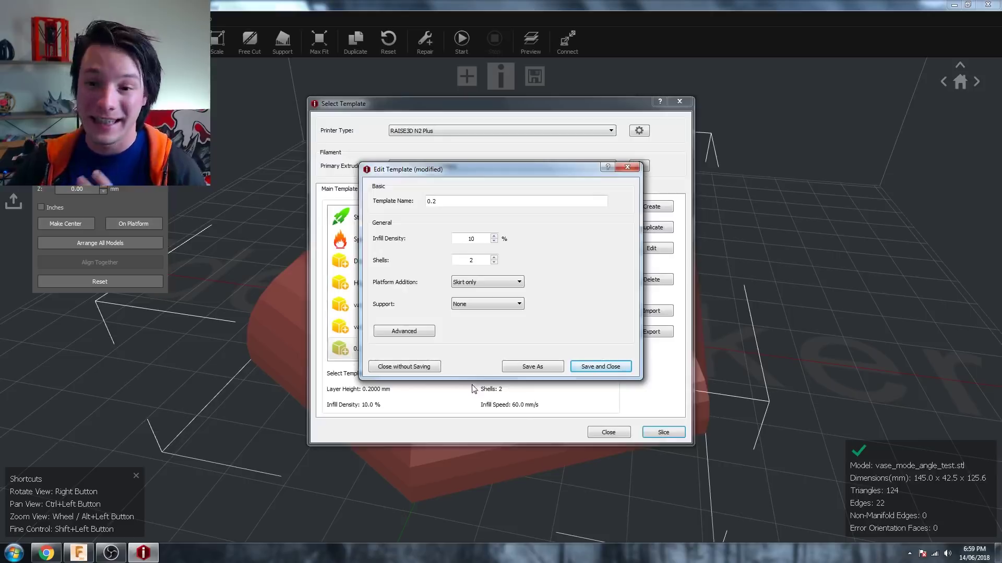
left_click(601, 366)
- Slice the vase despite the extrusion width and Spiral Vase Mode warnings, and open the preview
left_click(658, 432)
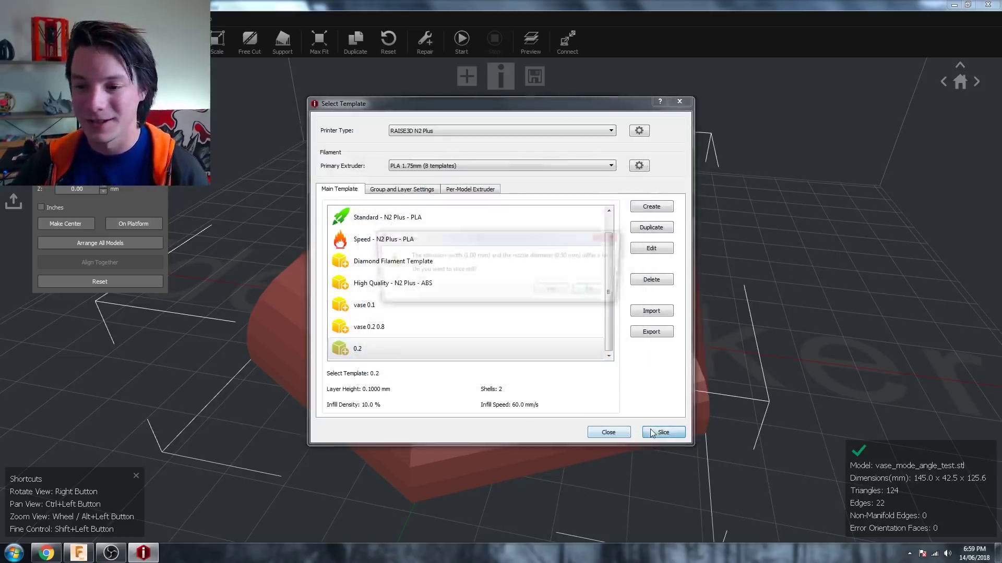
left_click(555, 291)
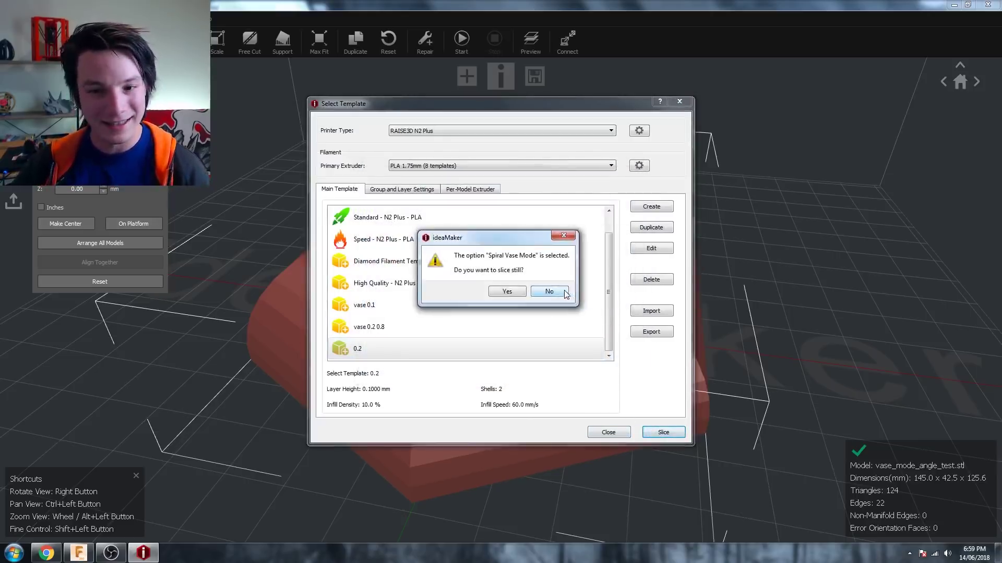
left_click(524, 296)
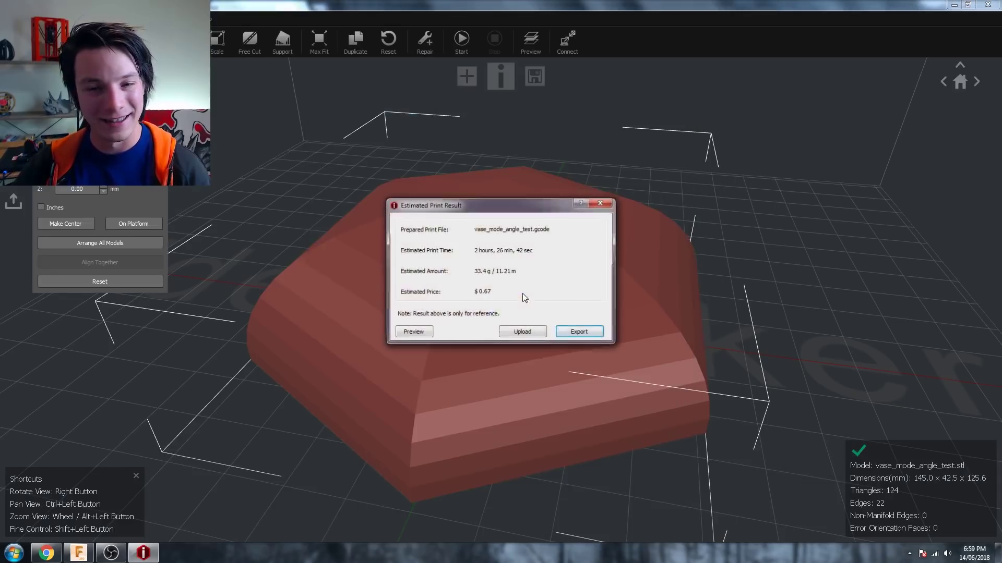
left_click(420, 333)
- Maximize the slice preview and zoom and orbit to inspect the vase's 424-layer overhangs
left_click(730, 82)
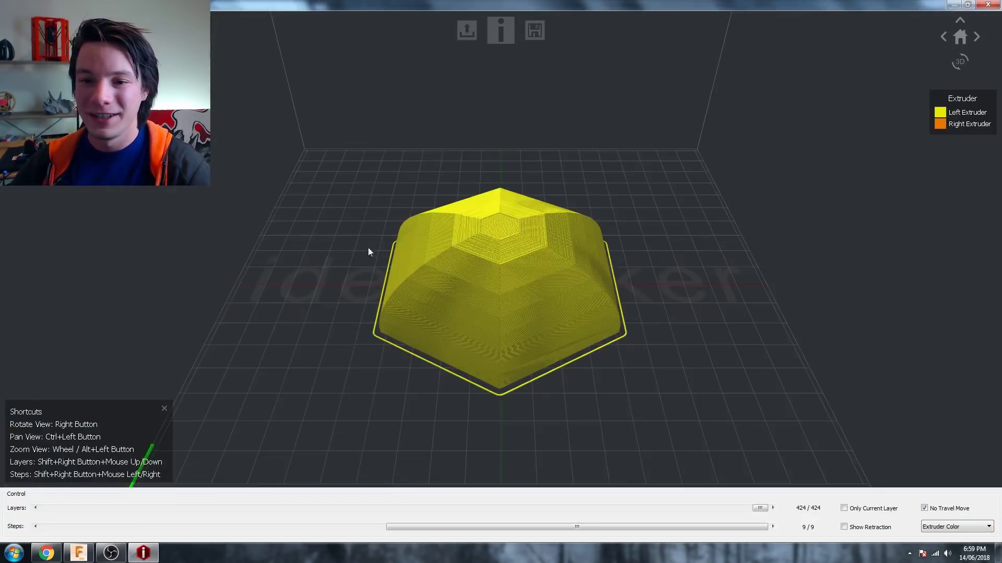
scroll(480, 314, "up", 5)
mouse_move(525, 245)
right_mouse_down()
mouse_move(543, 291)
mouse_move(461, 371)
mouse_move(541, 255)
right_mouse_up()
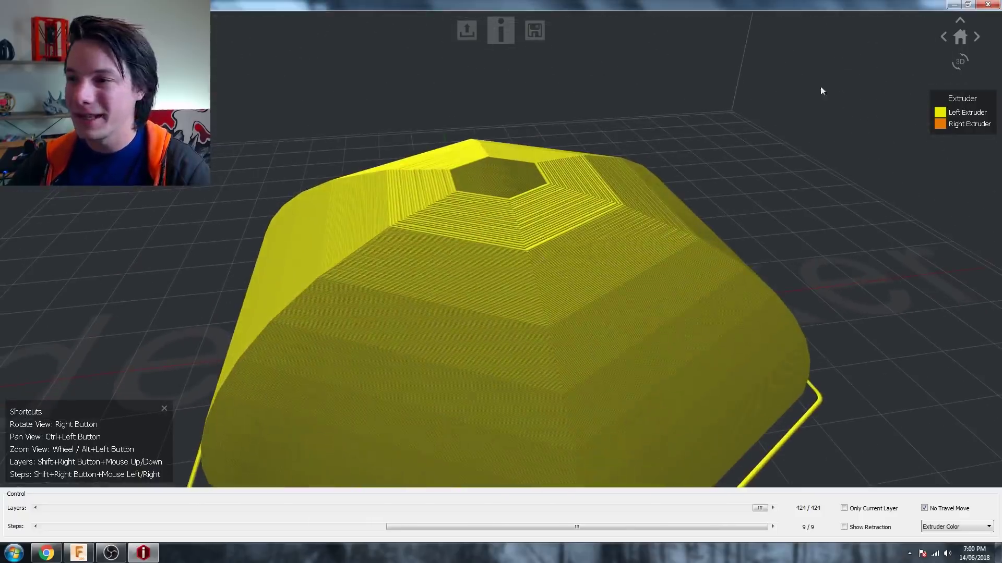
right_click_drag(421, 233, 331, 238)
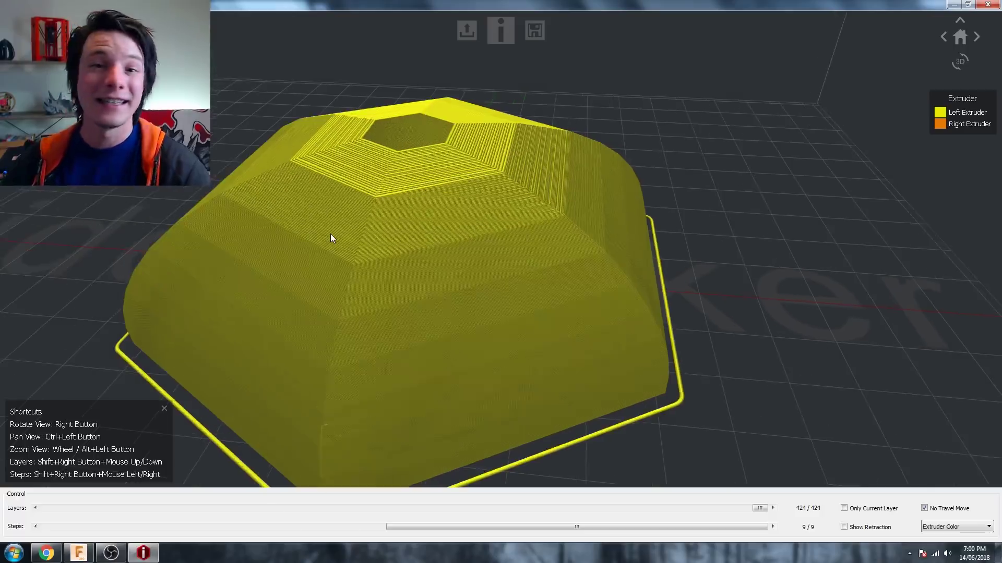